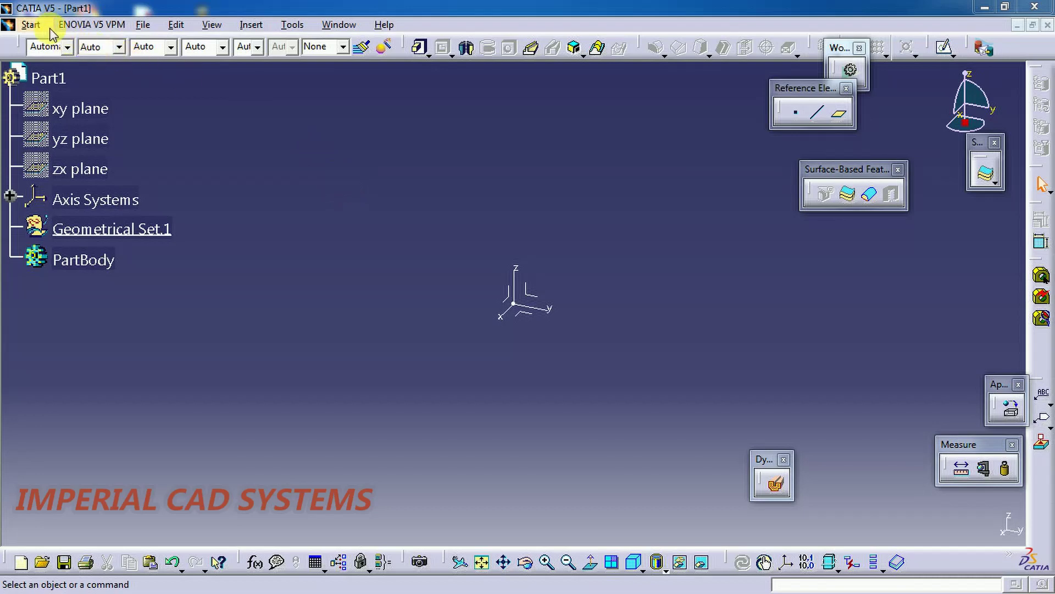
Open a new product in the DMU Kinematics workbench
click(32, 25)
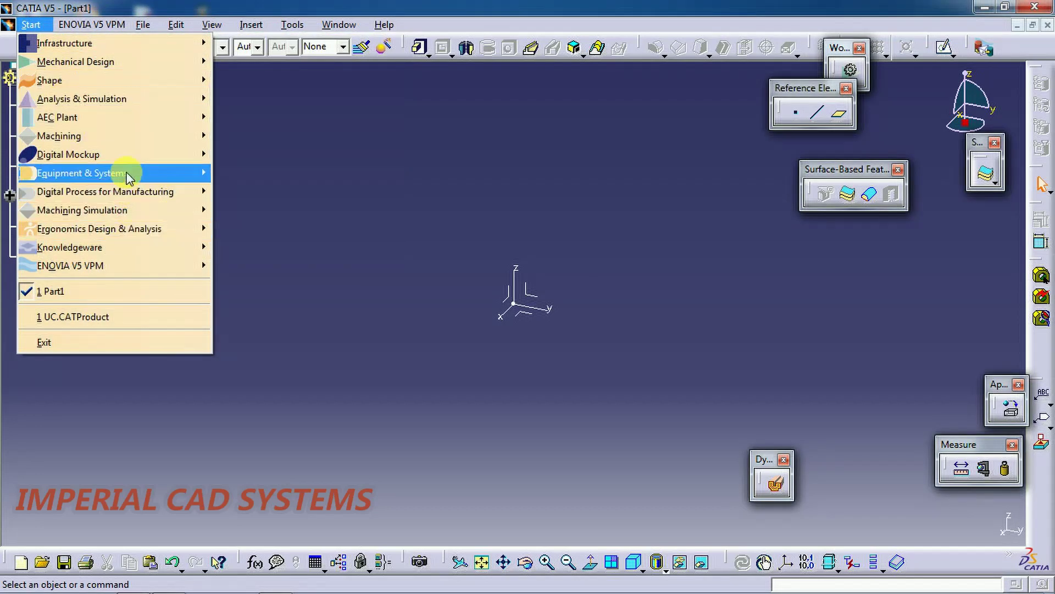
mouse_move(137, 156)
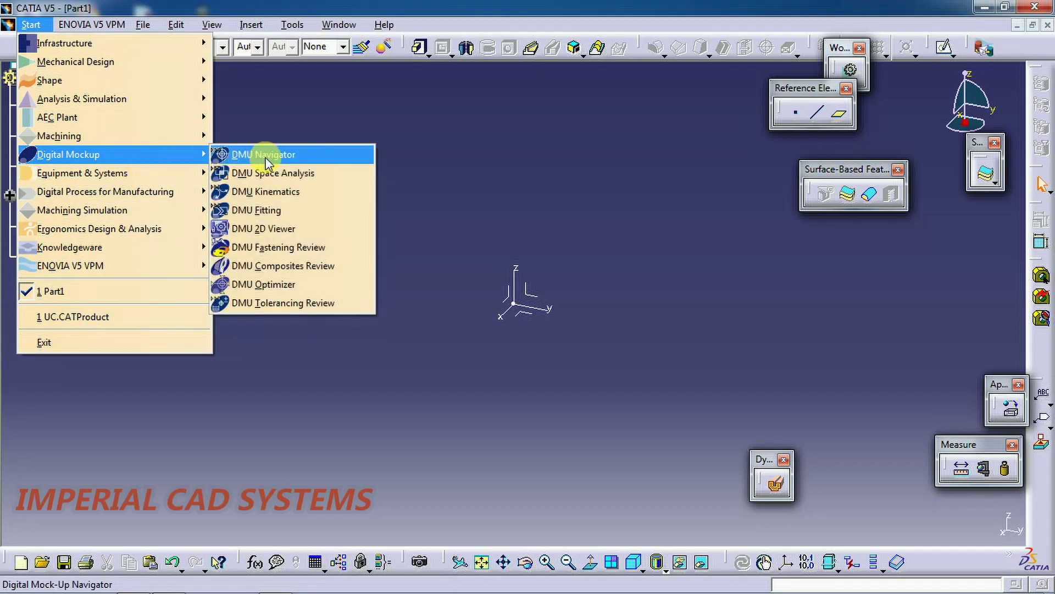
click(272, 193)
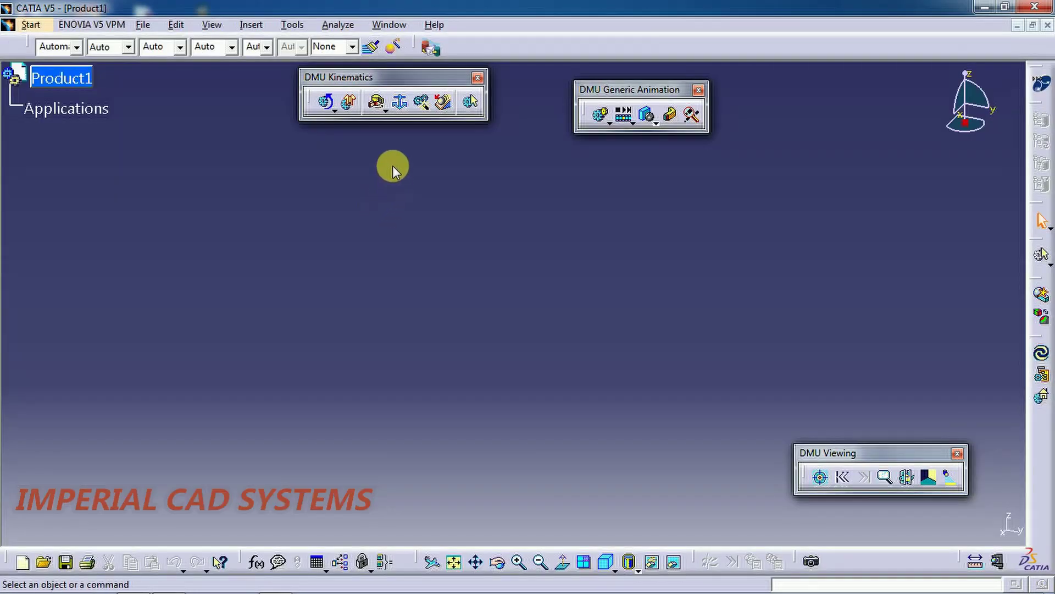
click(386, 110)
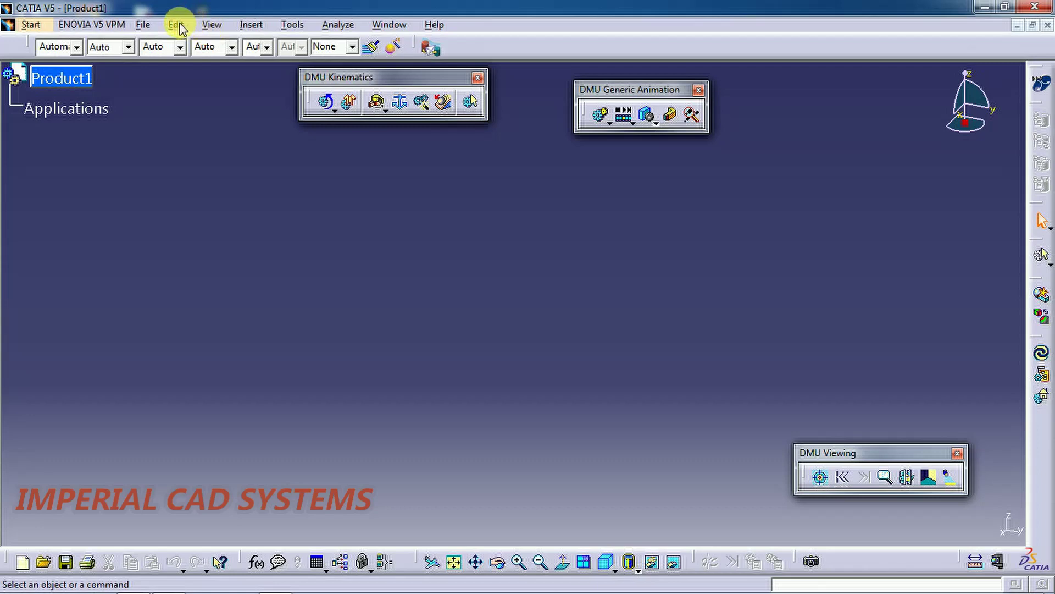
Insert the existing part 10 (green shaft) from the catia/kinematics folder into Product1, showing the folder's files as large icons
click(243, 24)
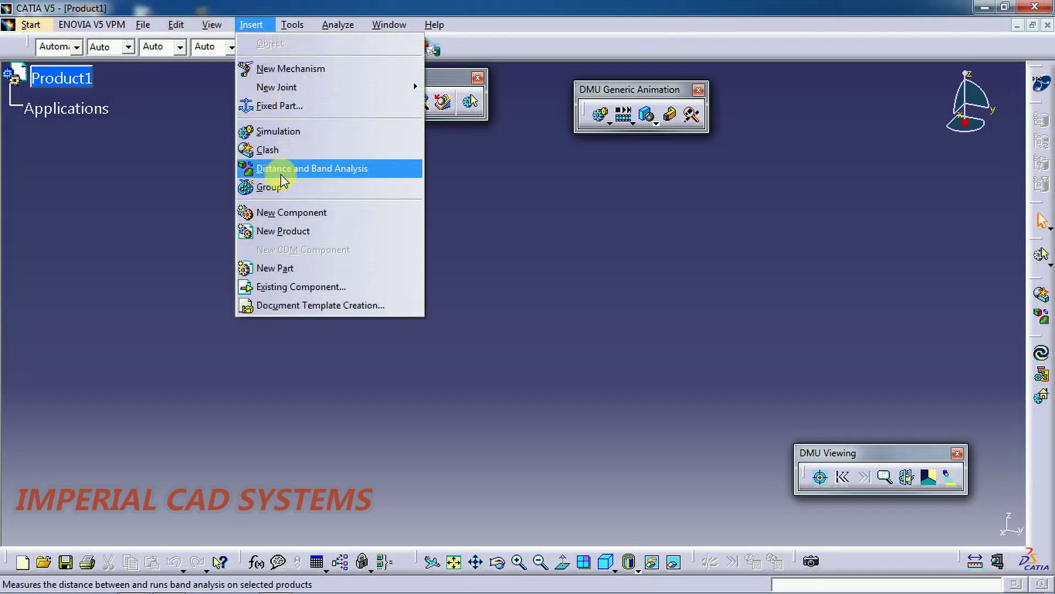
click(292, 287)
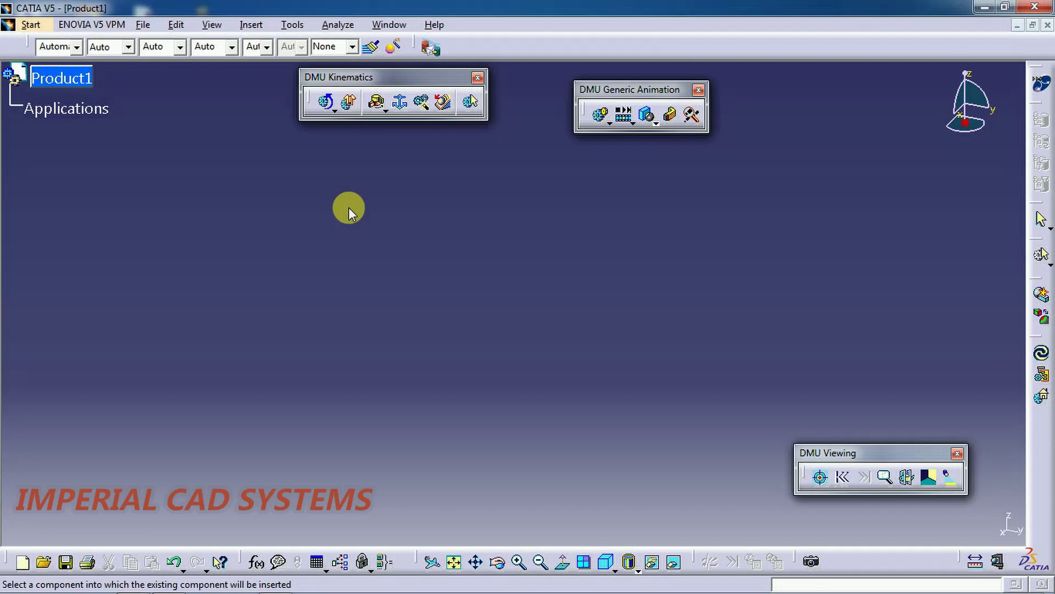
click(82, 80)
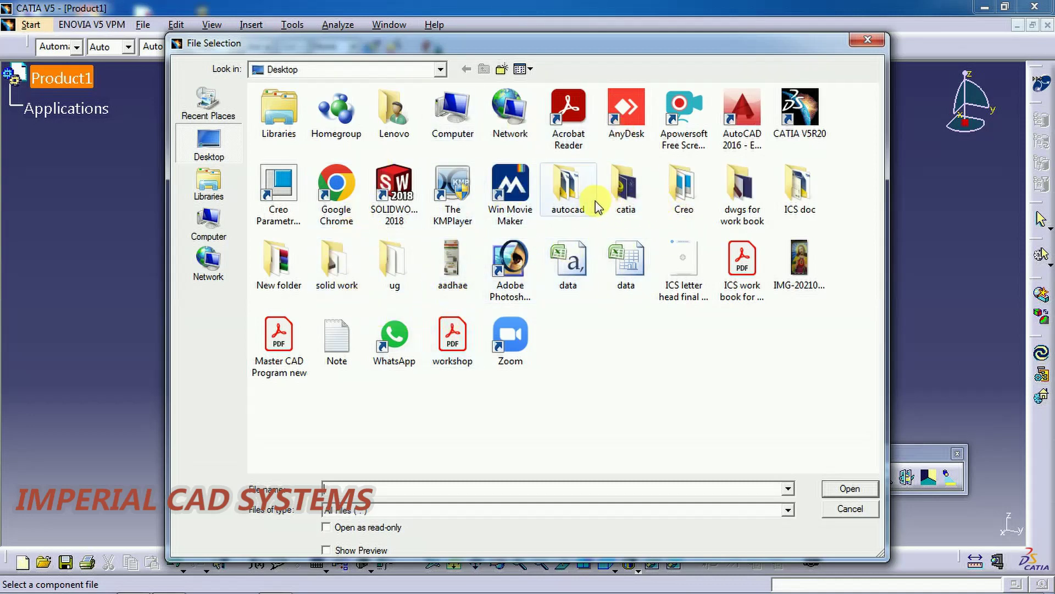
double_click(628, 182)
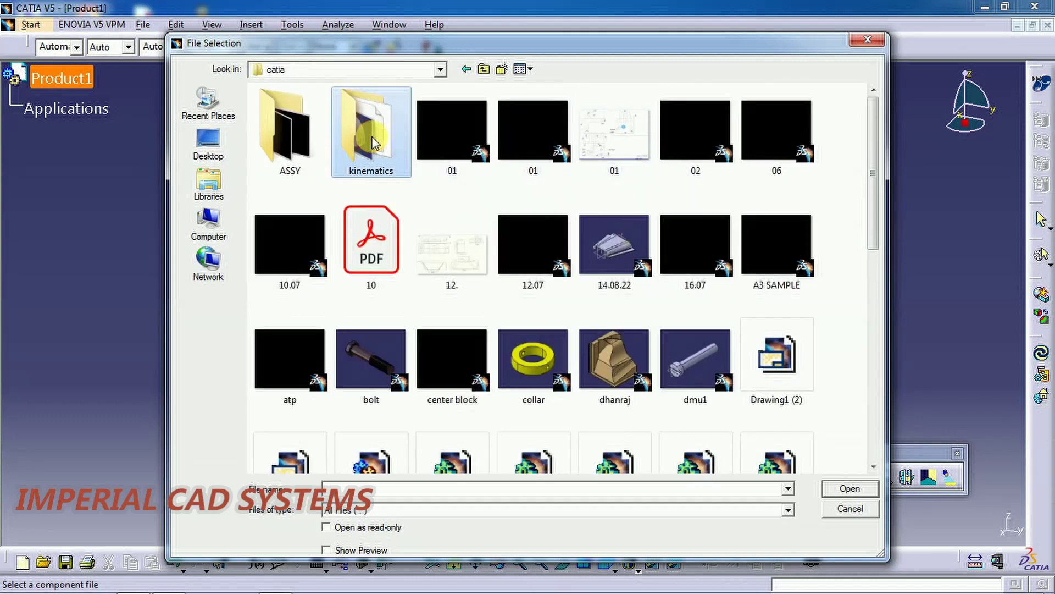
double_click(366, 134)
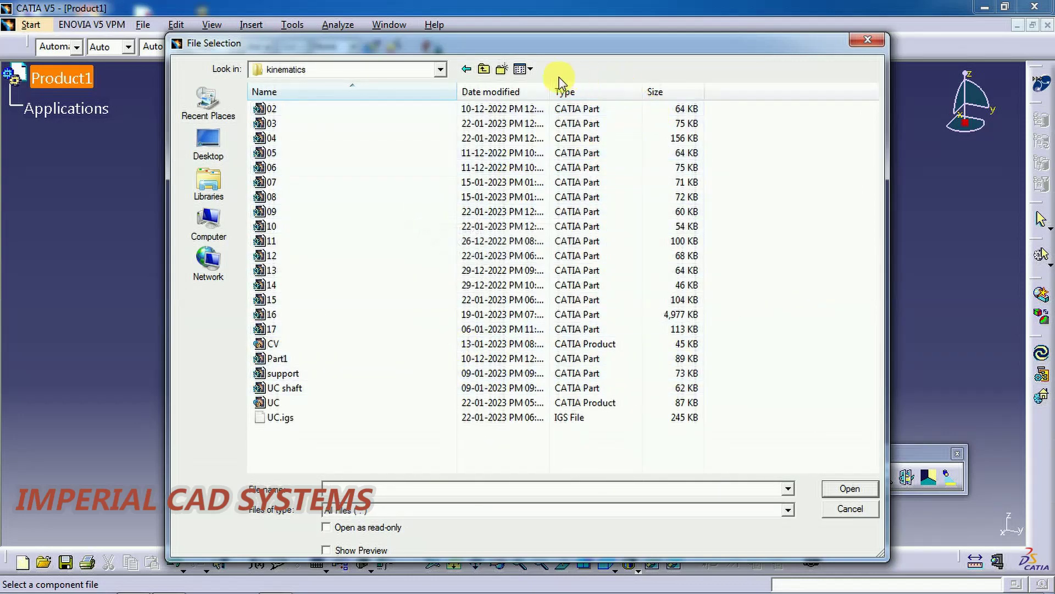
click(533, 70)
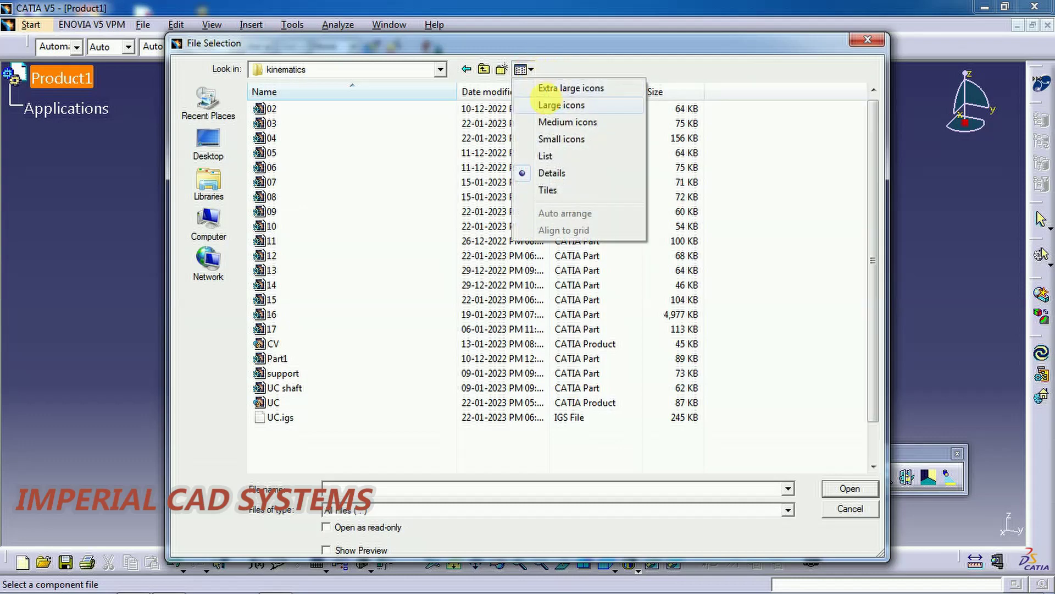
click(547, 101)
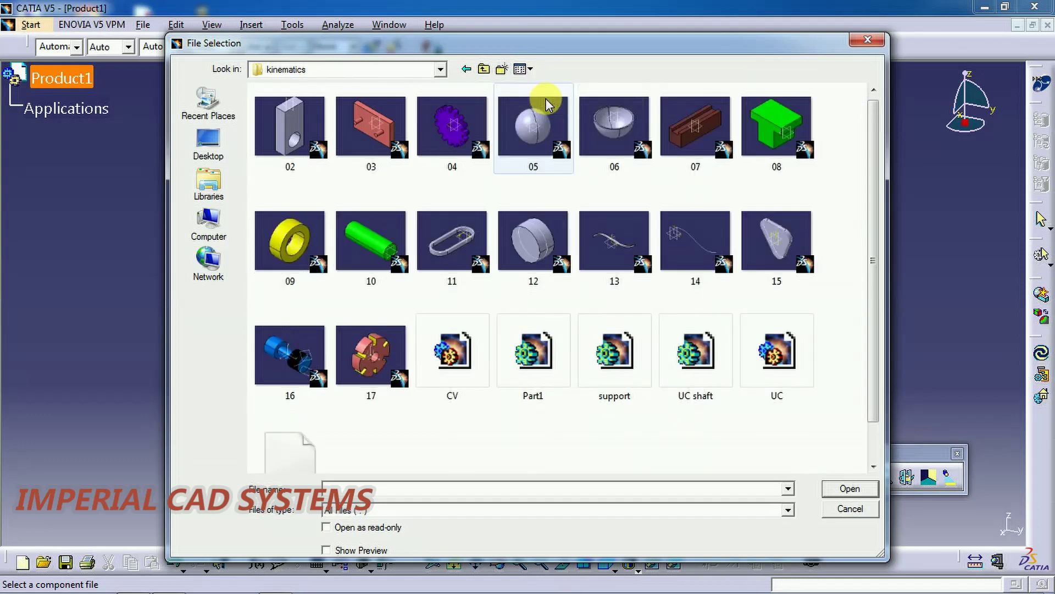
click(373, 245)
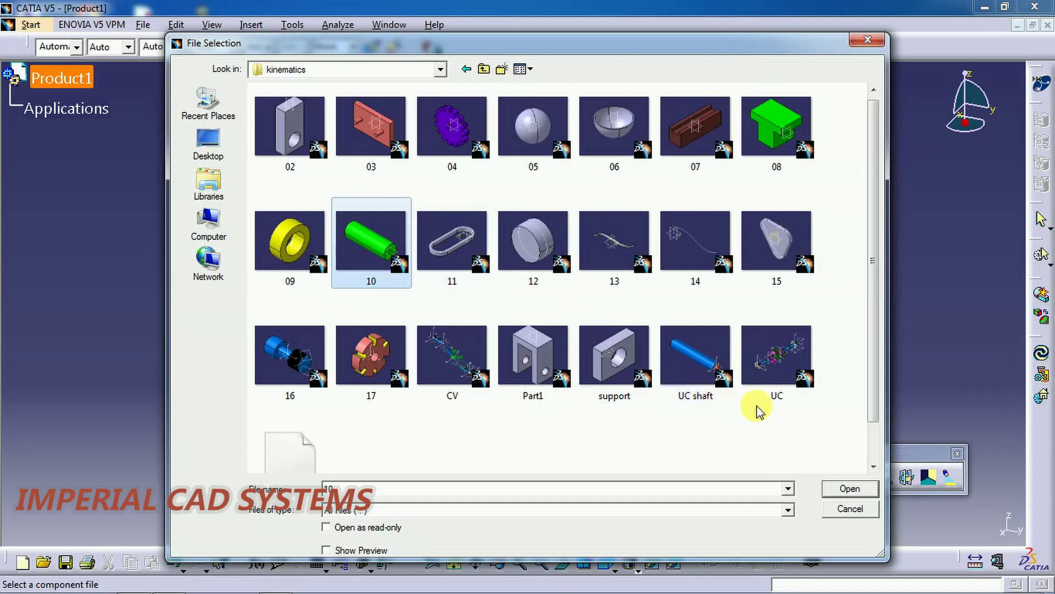
click(831, 488)
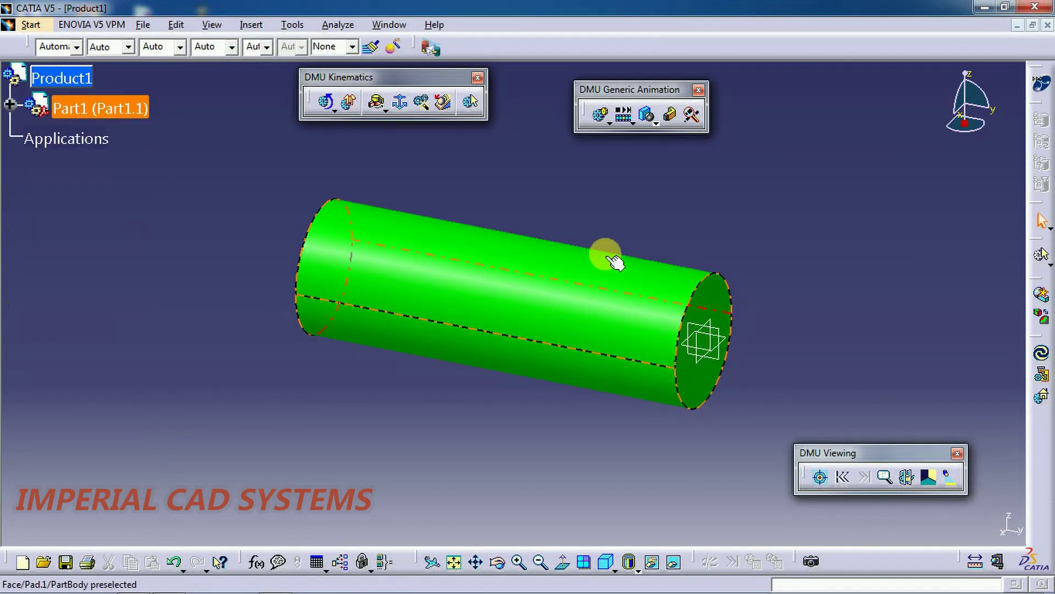
Insert the existing part 09 (yellow ring) from the kinematics folder into Product1
mouse_move(615, 262)
middle_down()
mouse_move(605, 247)
mouse_move(612, 277)
middle_up()
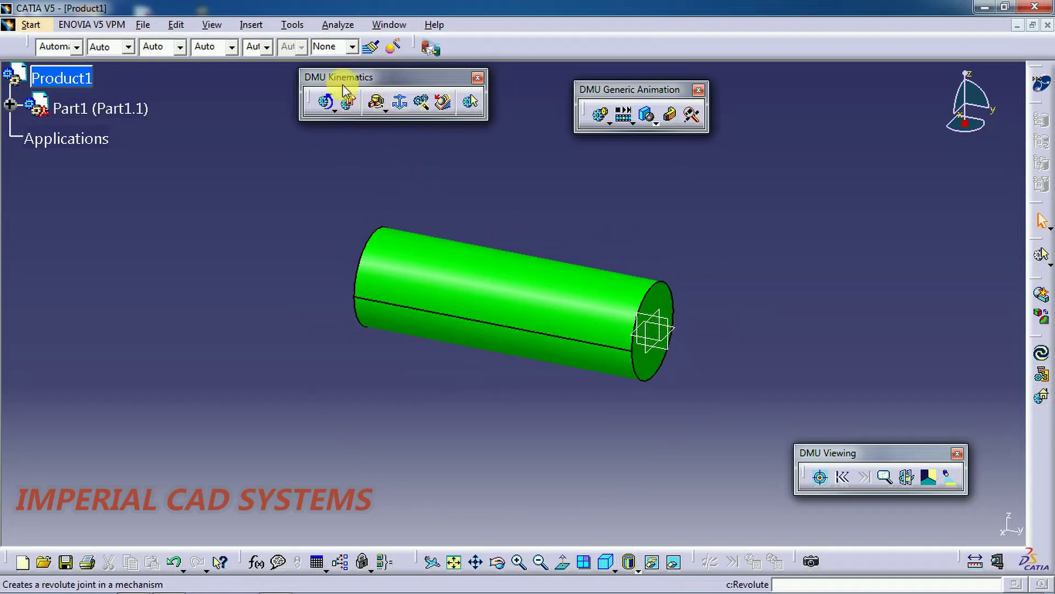
click(251, 25)
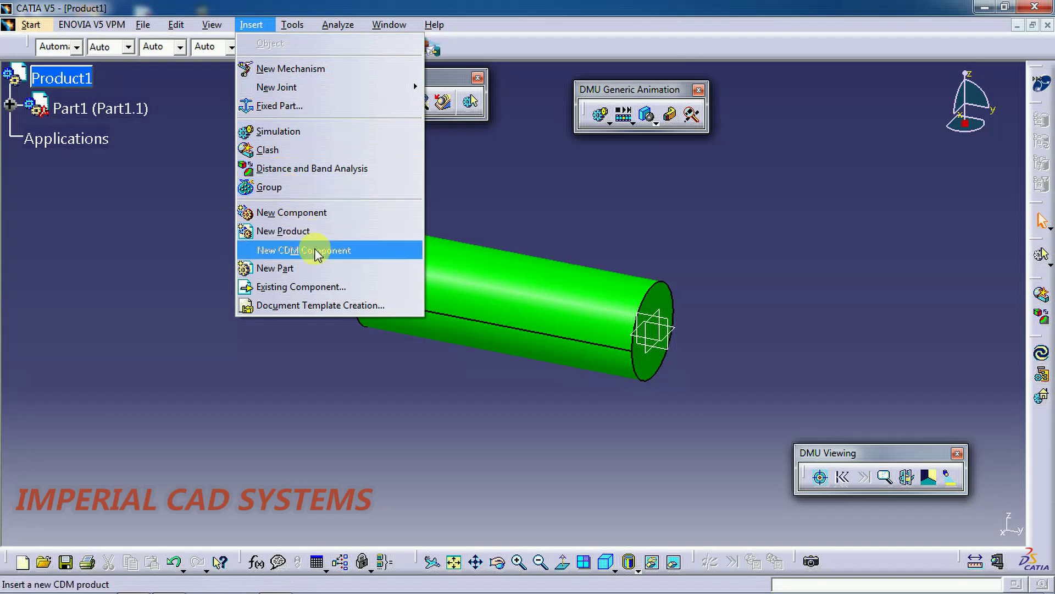
click(315, 286)
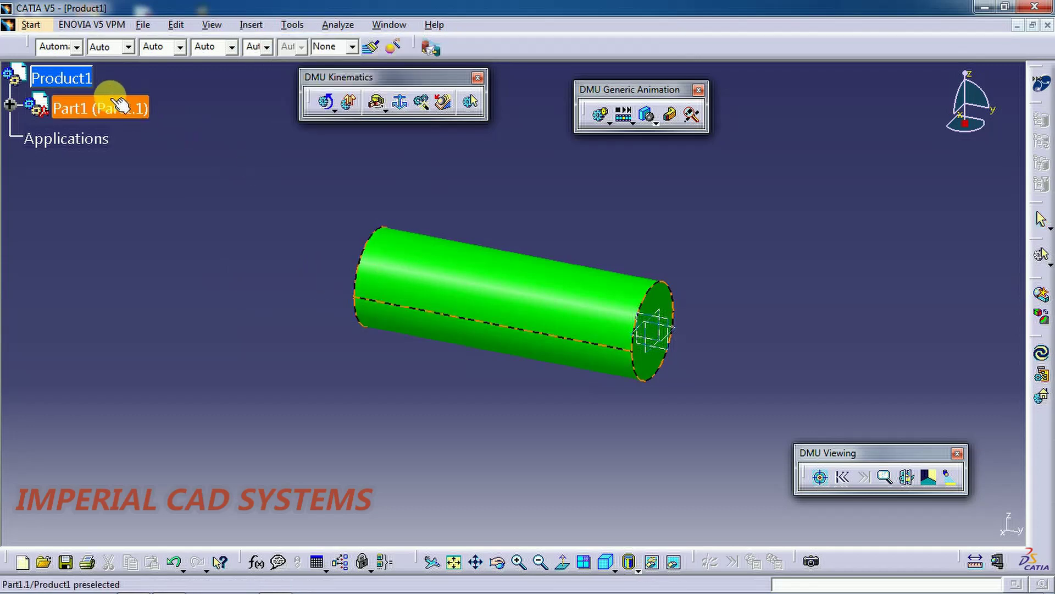
click(58, 77)
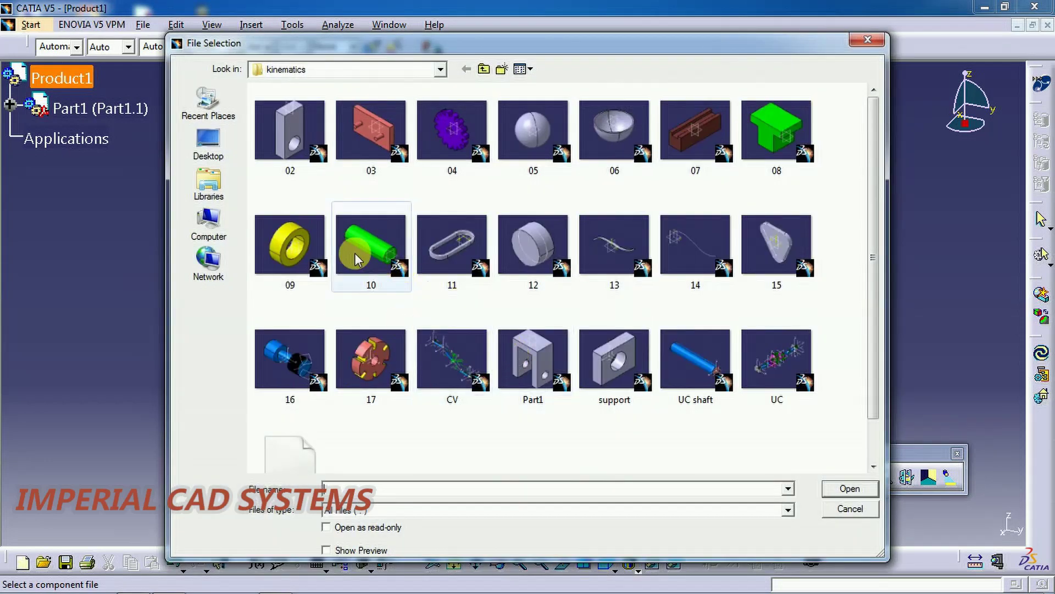
click(300, 242)
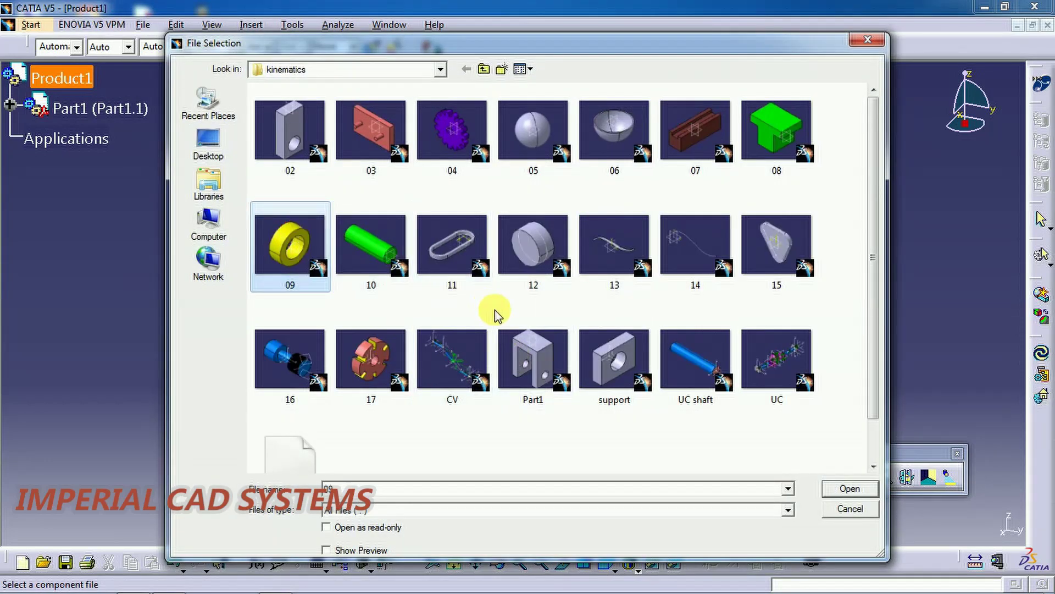
click(850, 488)
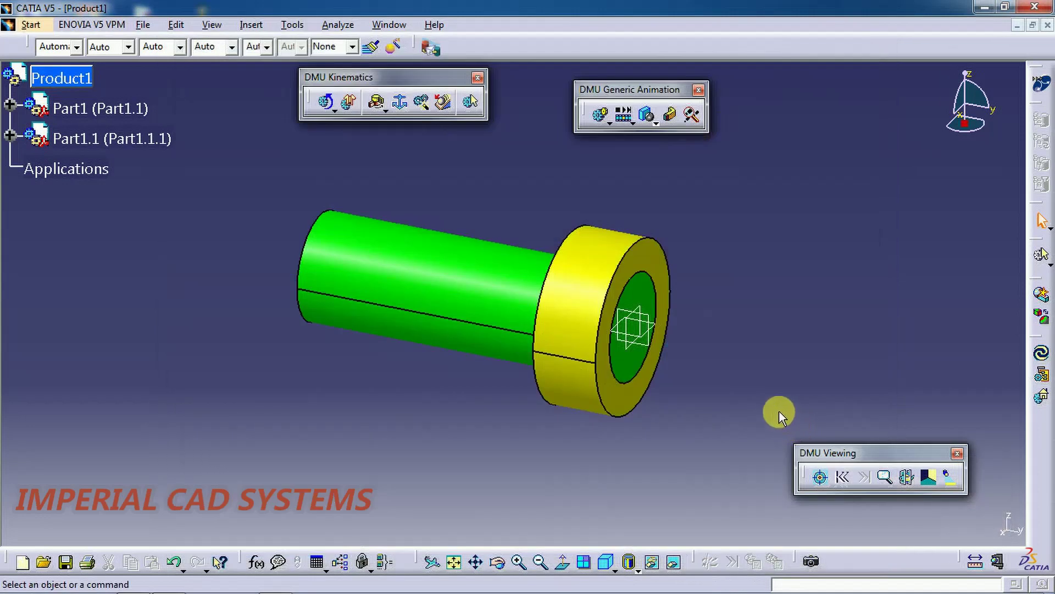
Attach the compass to the yellow ring's end face, shift the ring slightly down off the shaft's axis, and detach the compass
middle_drag(732, 367, 677, 374)
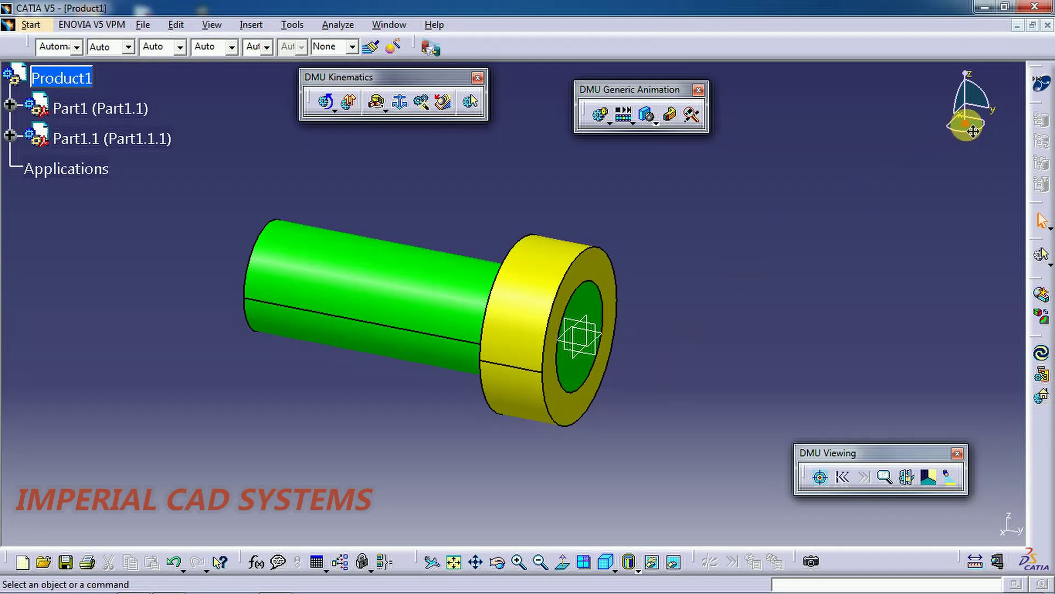
drag(973, 131, 593, 263)
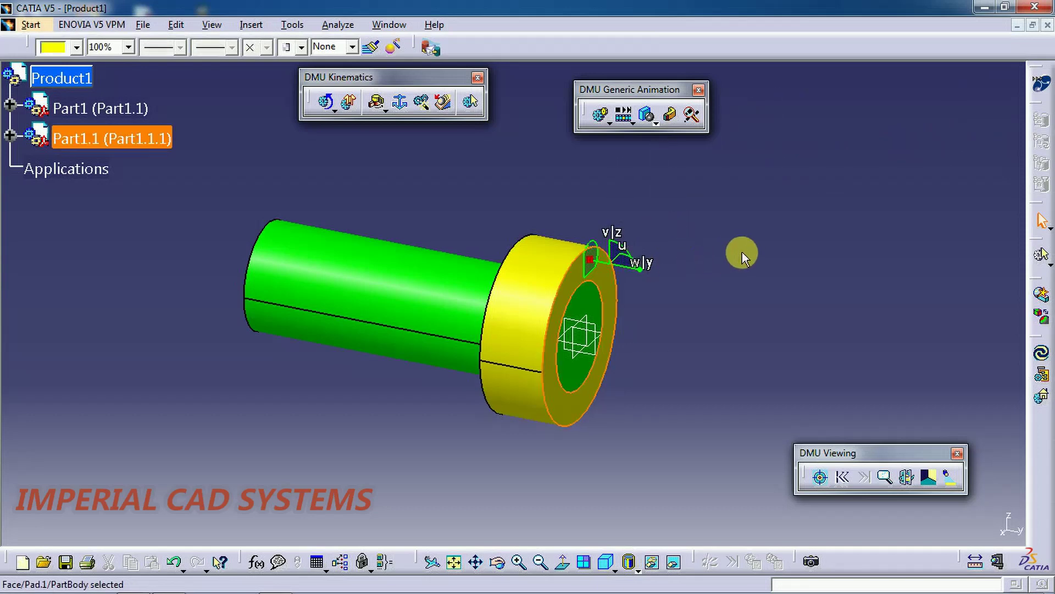
mouse_move(641, 270)
mouse_down()
mouse_move(797, 311)
mouse_move(632, 290)
mouse_move(632, 154)
mouse_move(634, 267)
mouse_move(760, 308)
mouse_move(619, 270)
mouse_move(682, 291)
mouse_move(631, 272)
mouse_up()
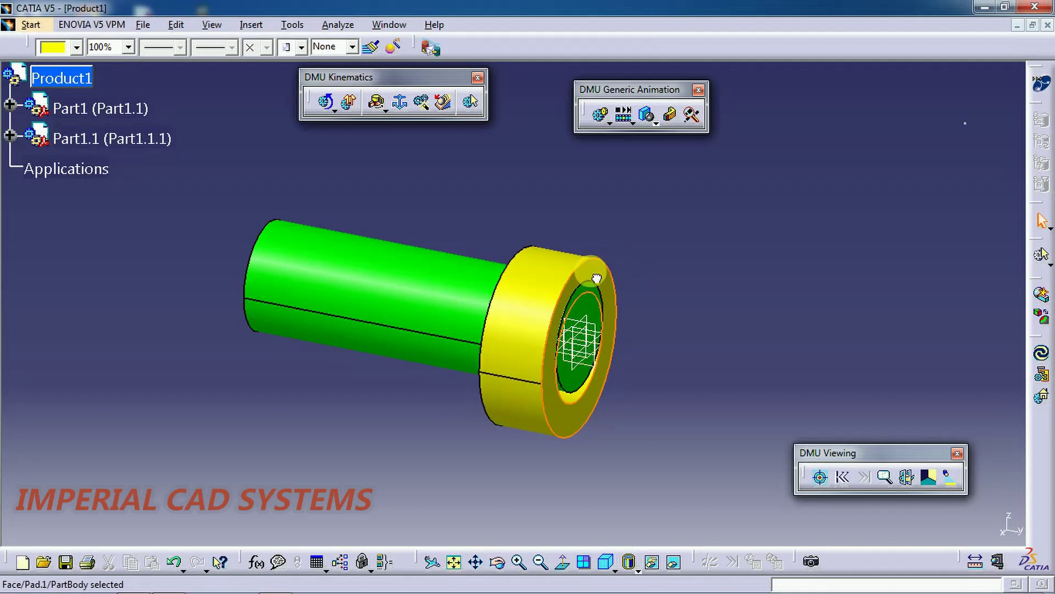
drag(925, 153, 955, 110)
click(805, 170)
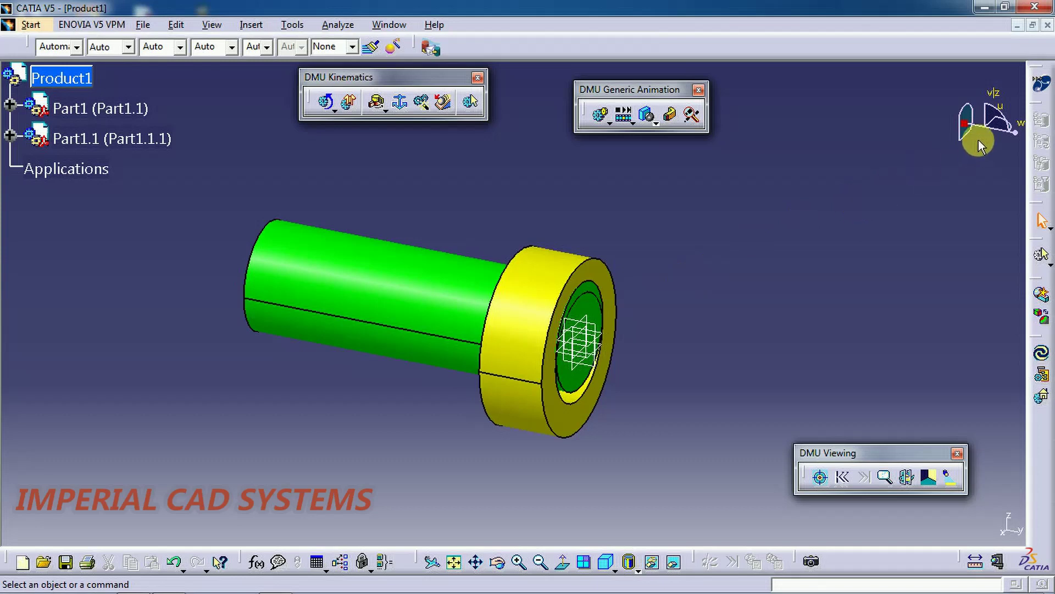
drag(972, 128, 902, 145)
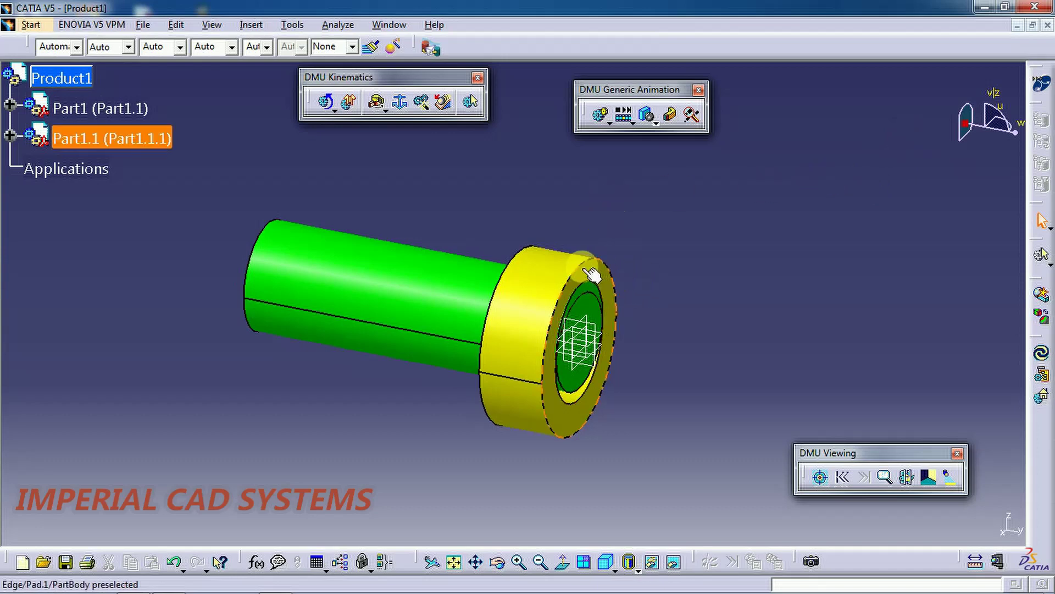
Create a new mechanism with the default name and set the green shaft as its fixed part
click(400, 107)
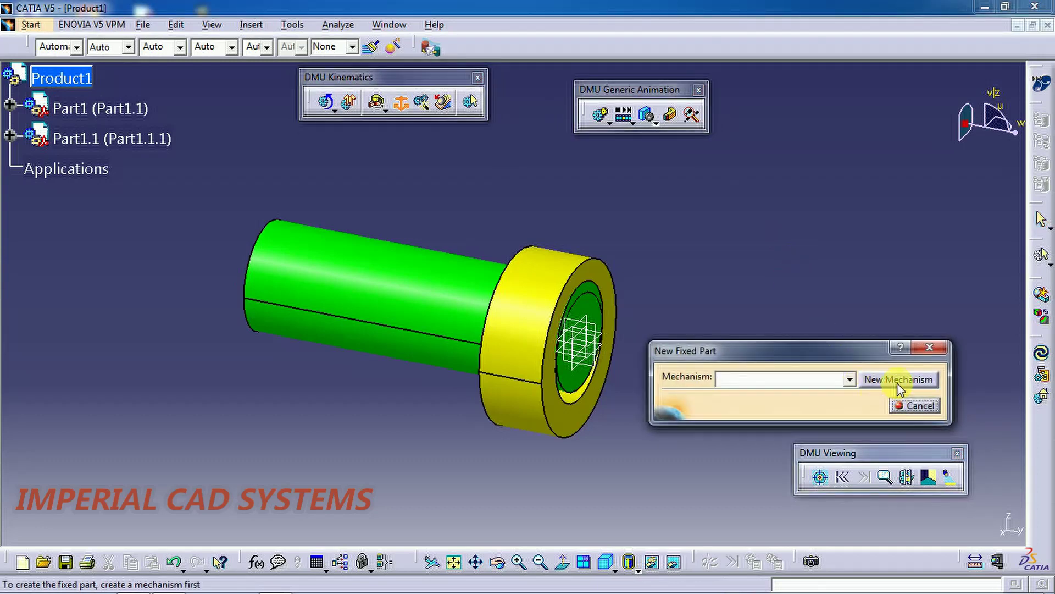
click(899, 381)
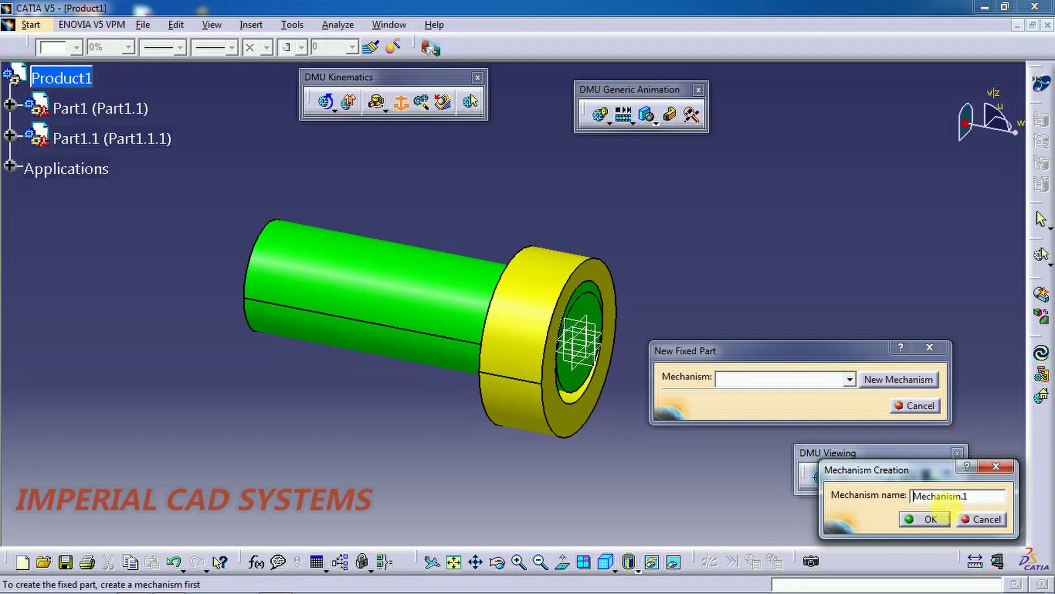
click(929, 521)
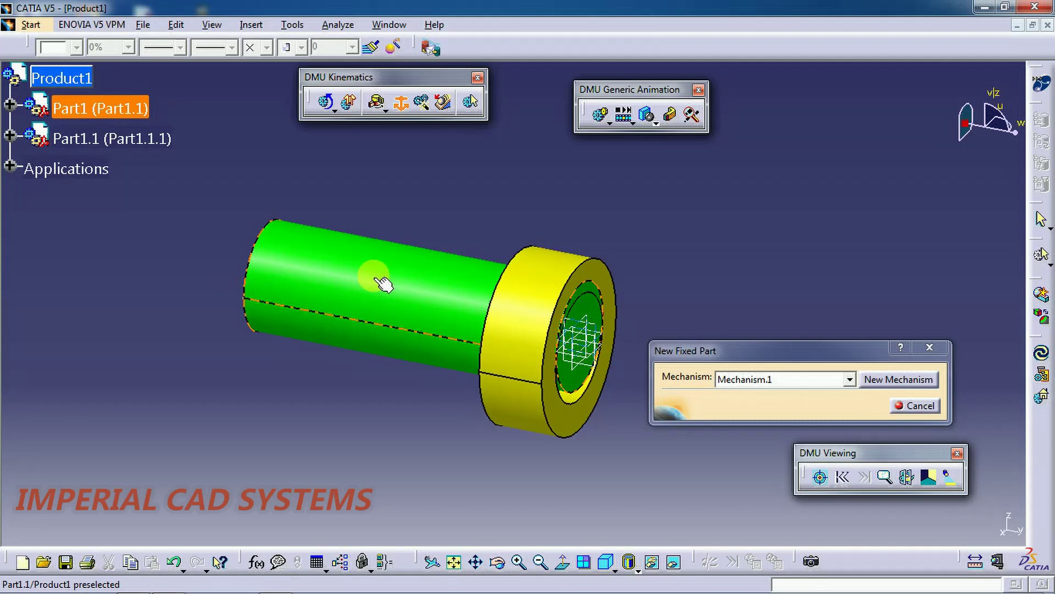
click(383, 283)
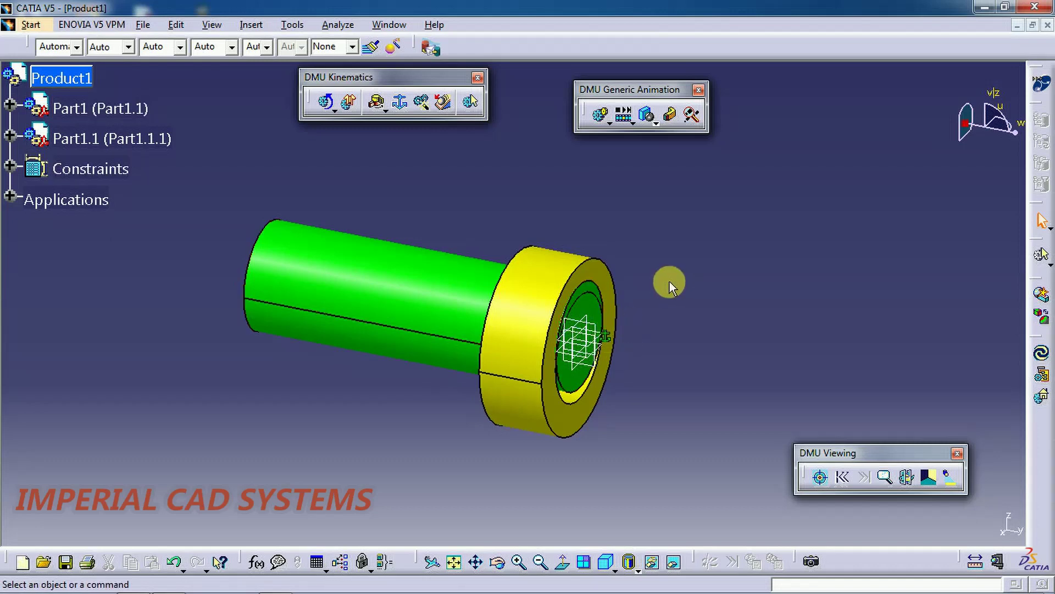
Create a cylindrical joint between the axes of the green shaft and the yellow ring, with both Angle driven and Length driven enabled
click(387, 111)
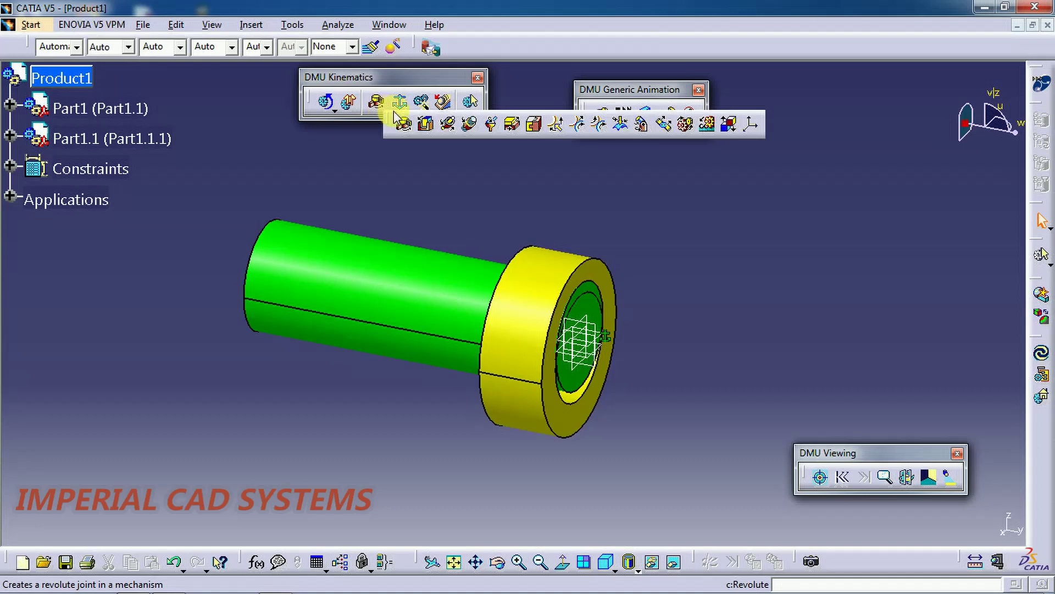
click(449, 127)
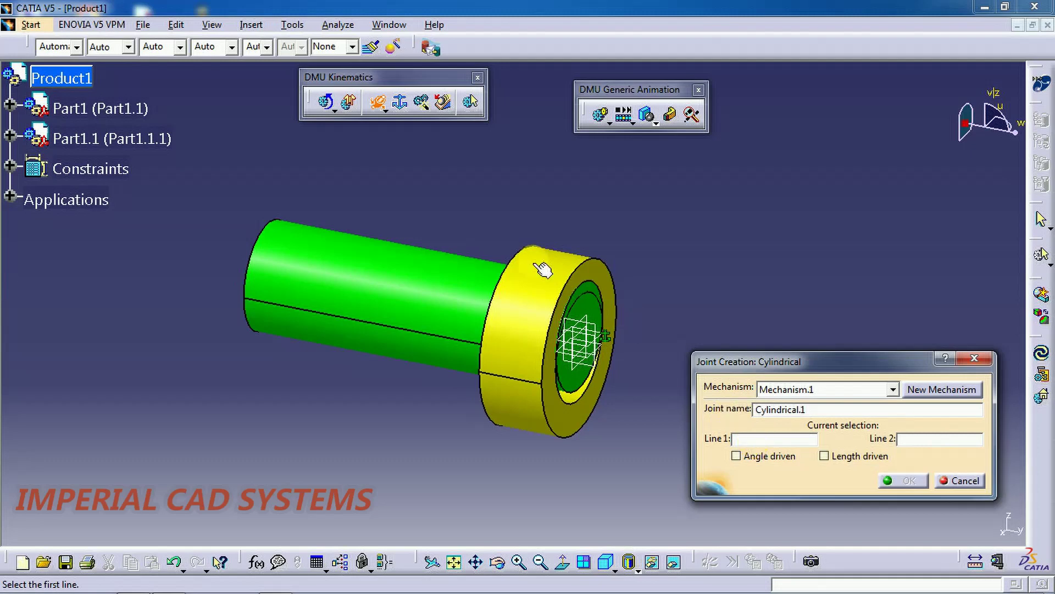
click(436, 307)
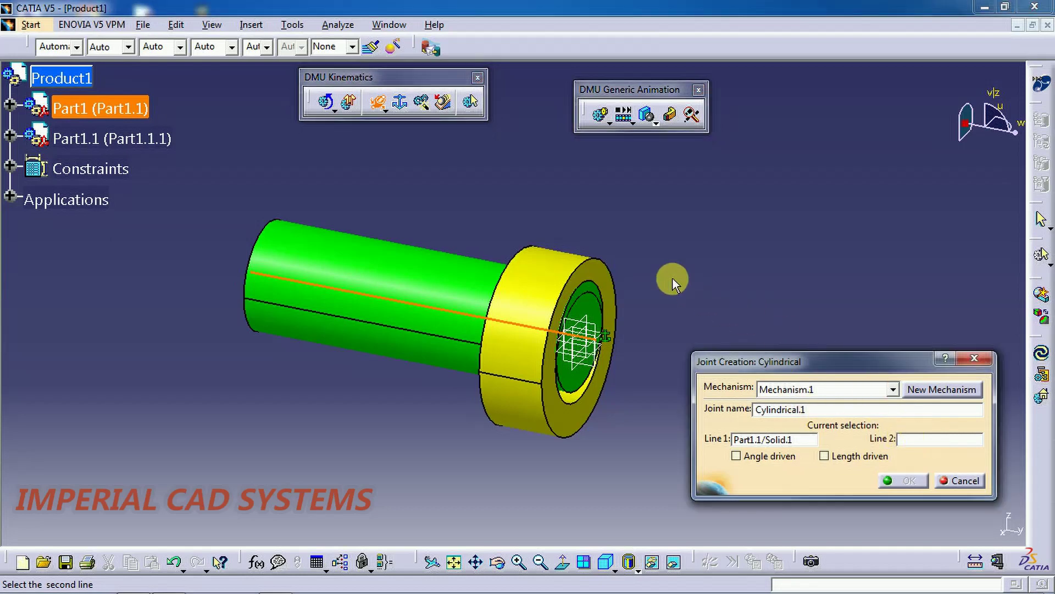
click(560, 266)
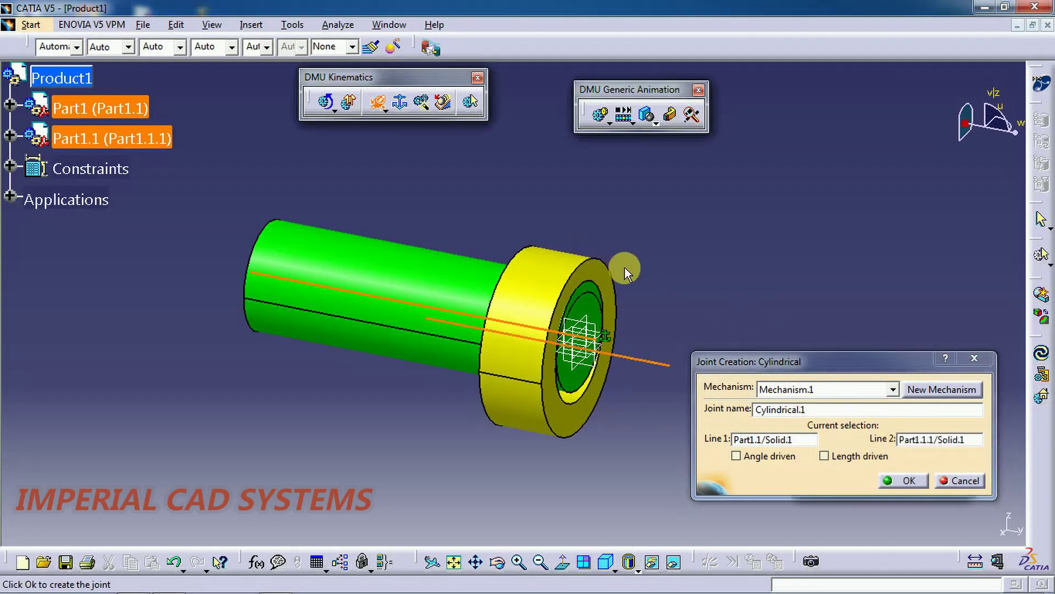
click(775, 457)
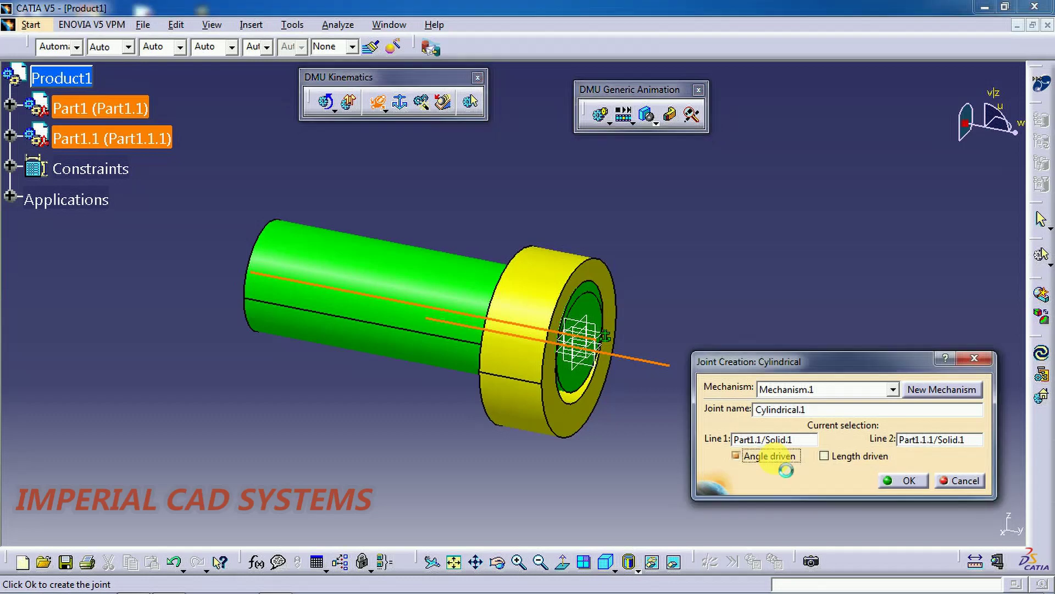
click(835, 459)
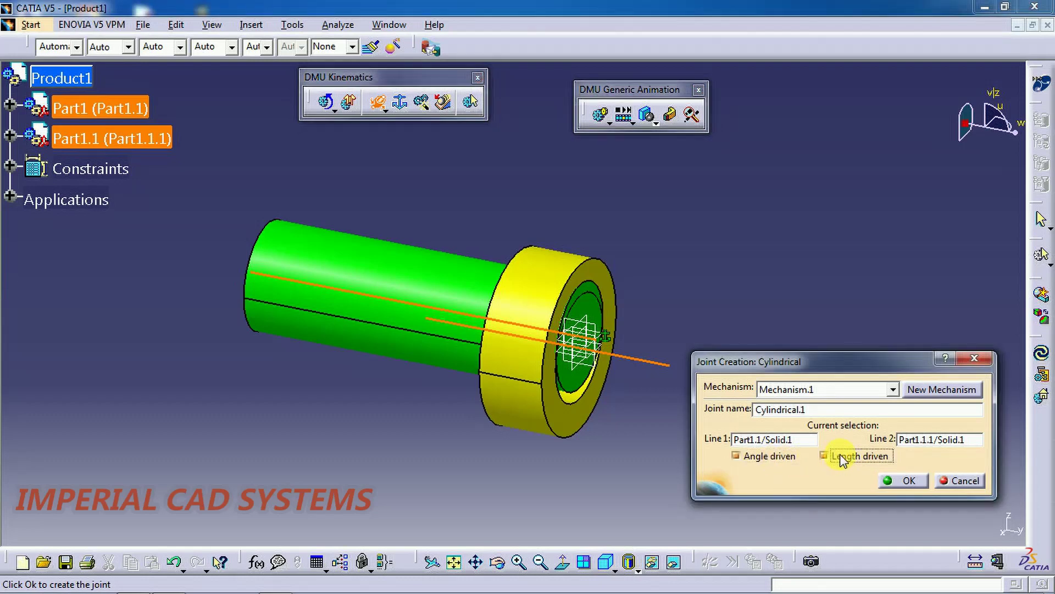
click(910, 480)
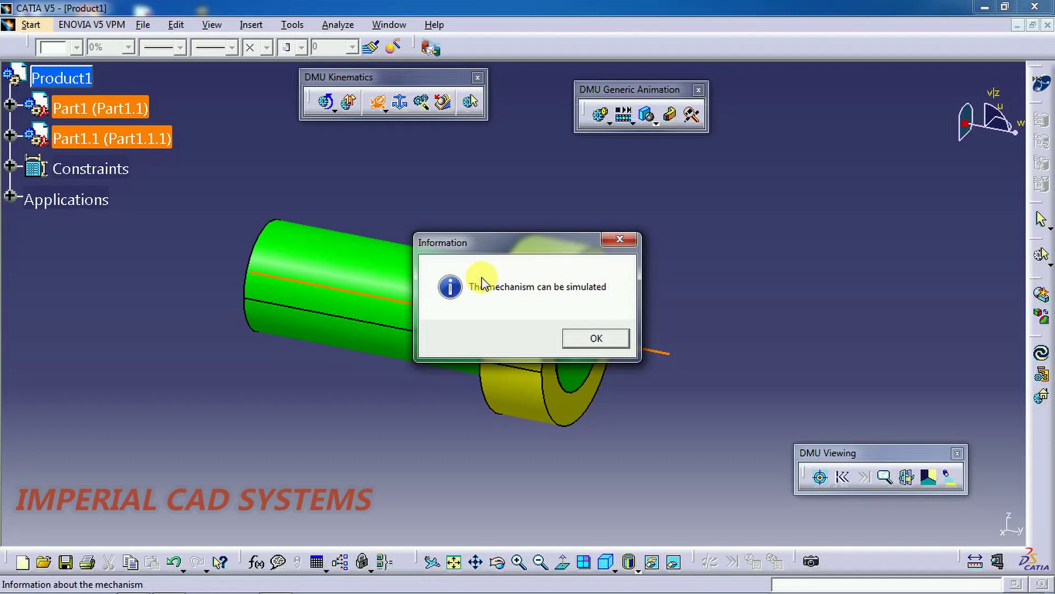
Start a new simulation for the cylindrical-joint mechanism, keeping the default simulation name
click(595, 335)
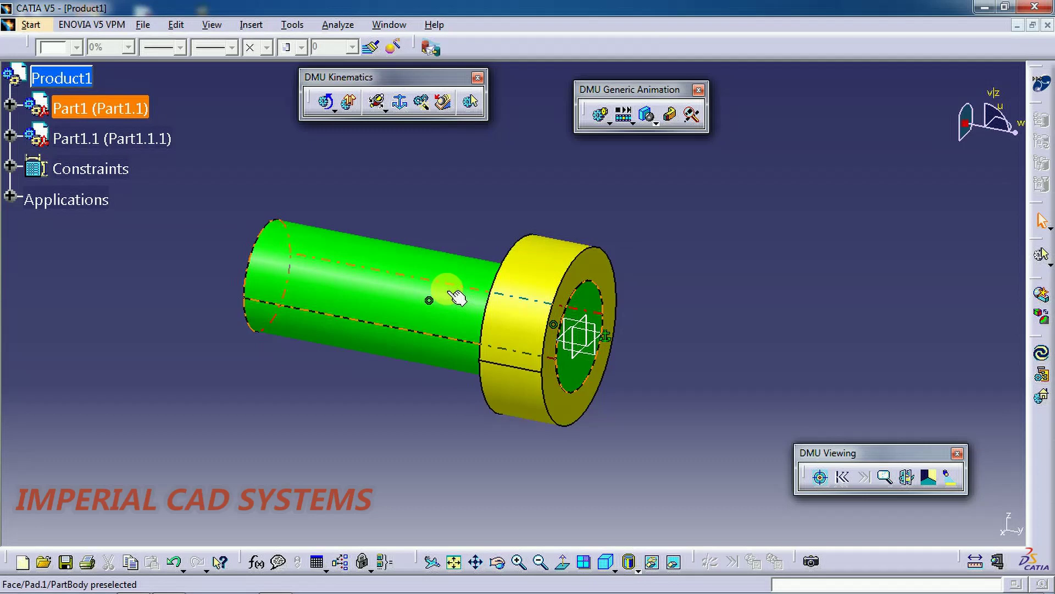
click(401, 279)
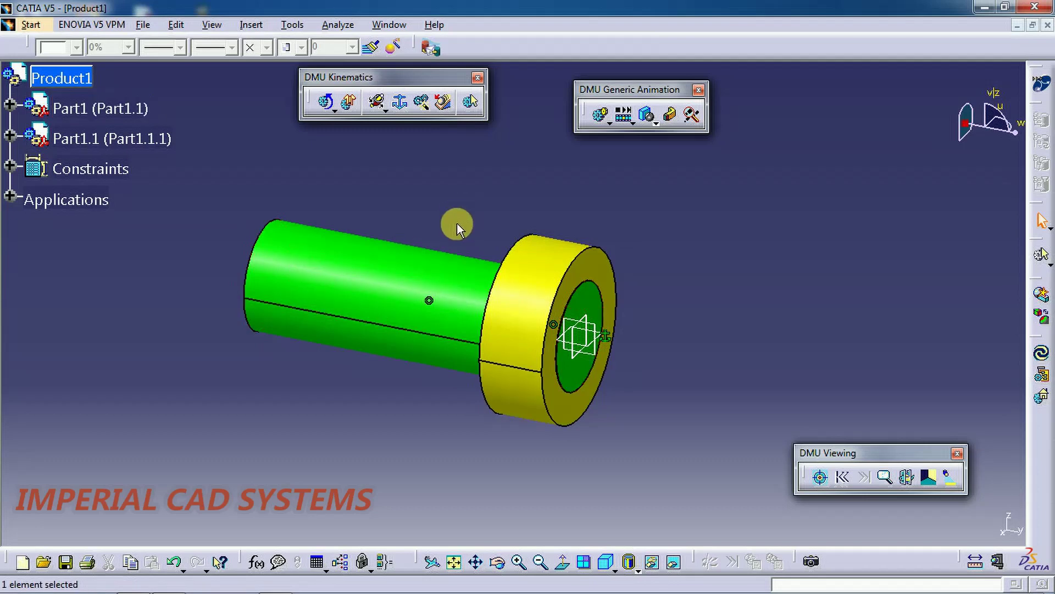
click(601, 118)
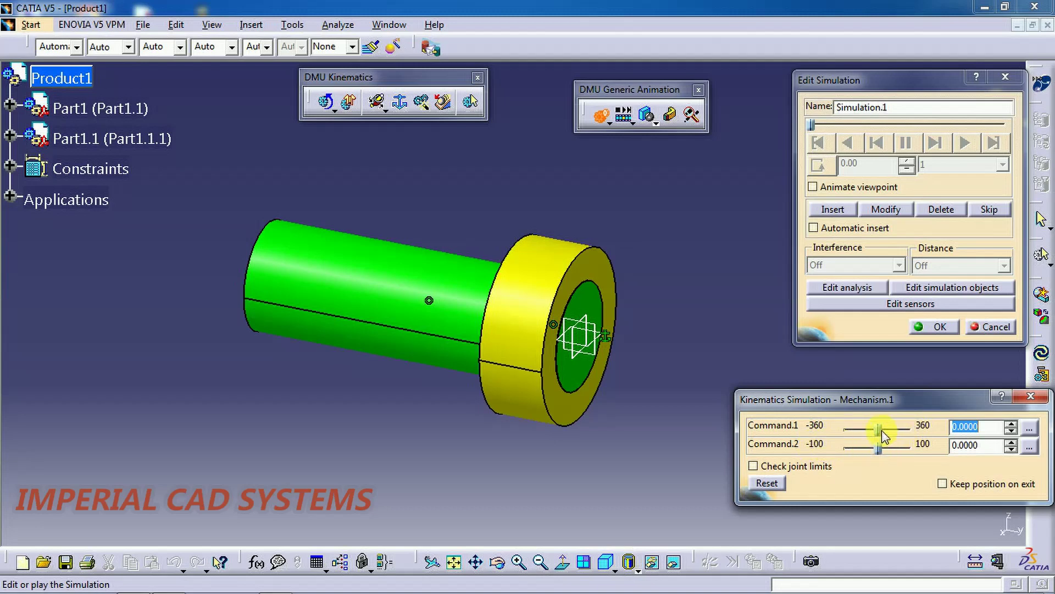
Test Command.1 at 360 and -360 and Command.2 at 100 and -100, resetting the mechanism after each pair
drag(879, 429, 919, 434)
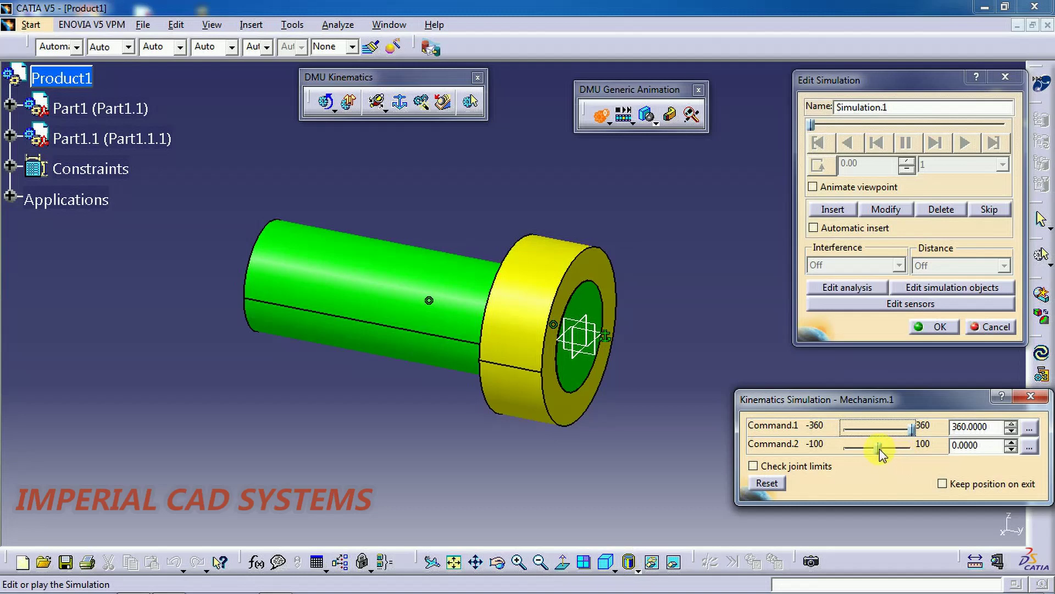
drag(880, 449, 929, 462)
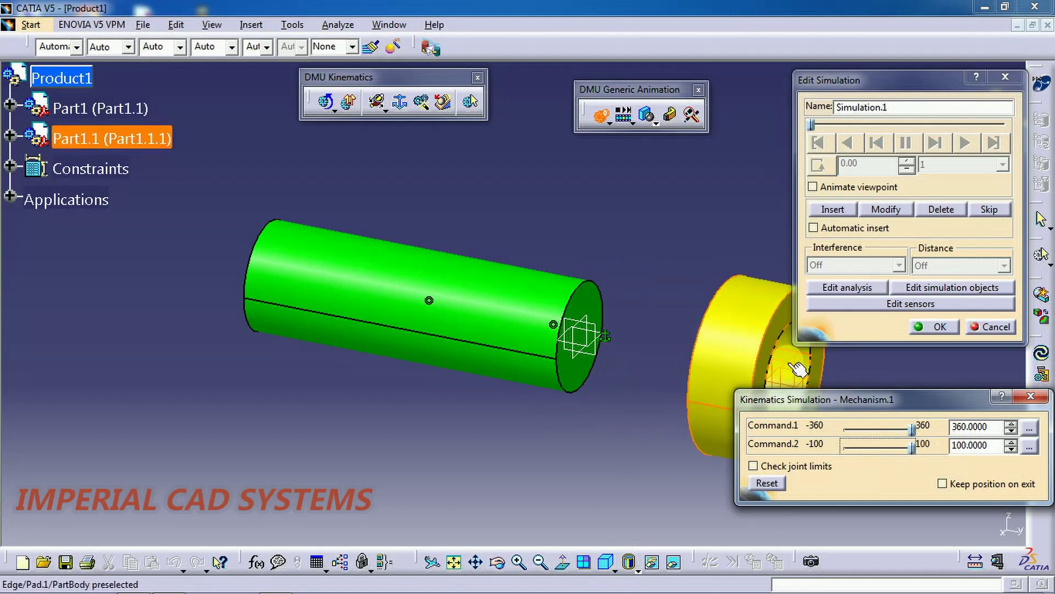
click(769, 483)
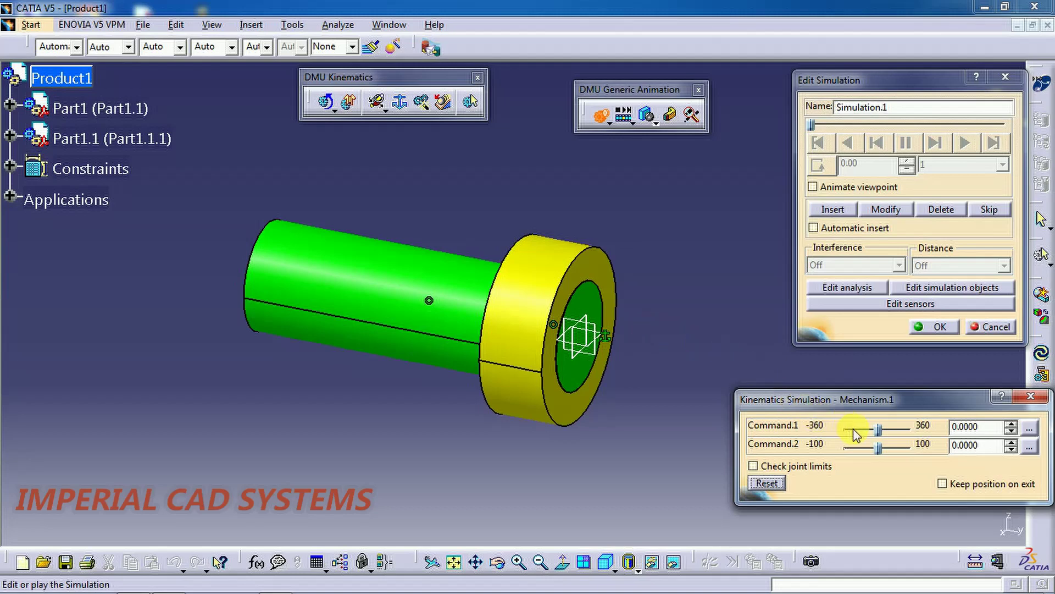
drag(879, 429, 834, 432)
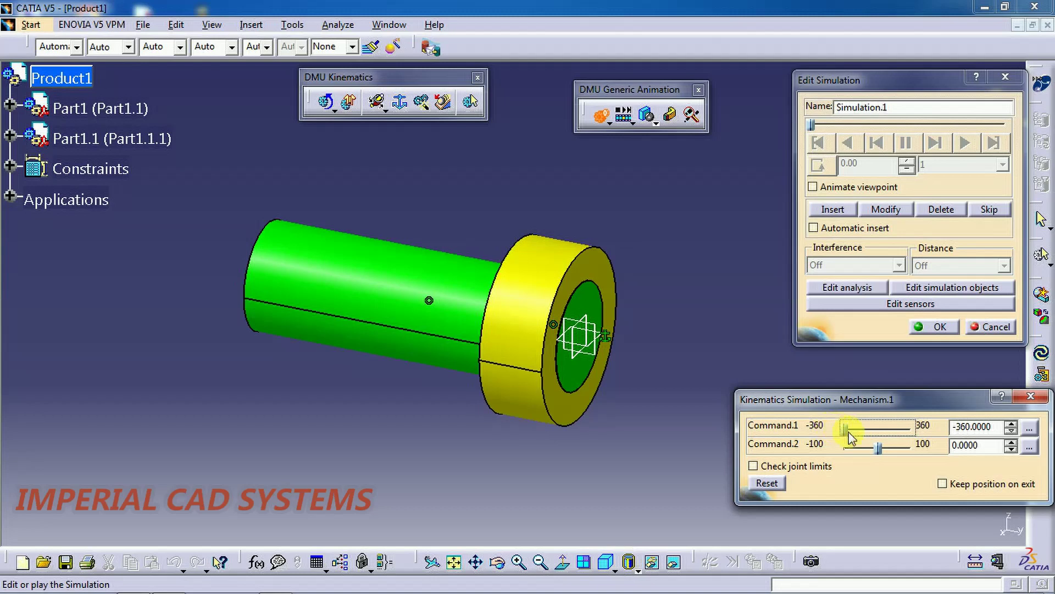
drag(879, 448, 837, 446)
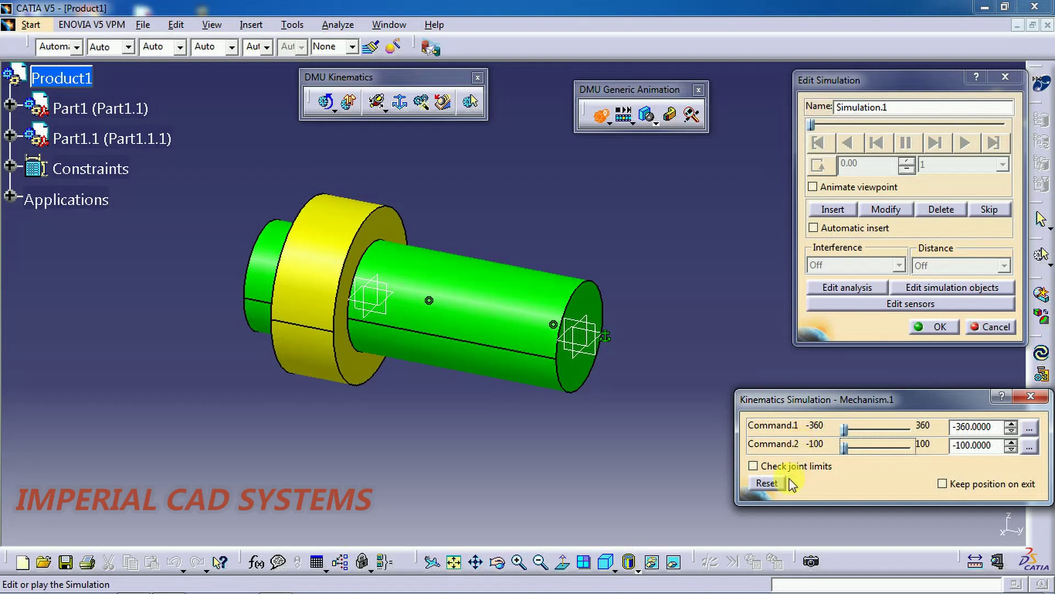
click(770, 484)
Set the lowest value of the Command.2 slider to -120
click(1030, 450)
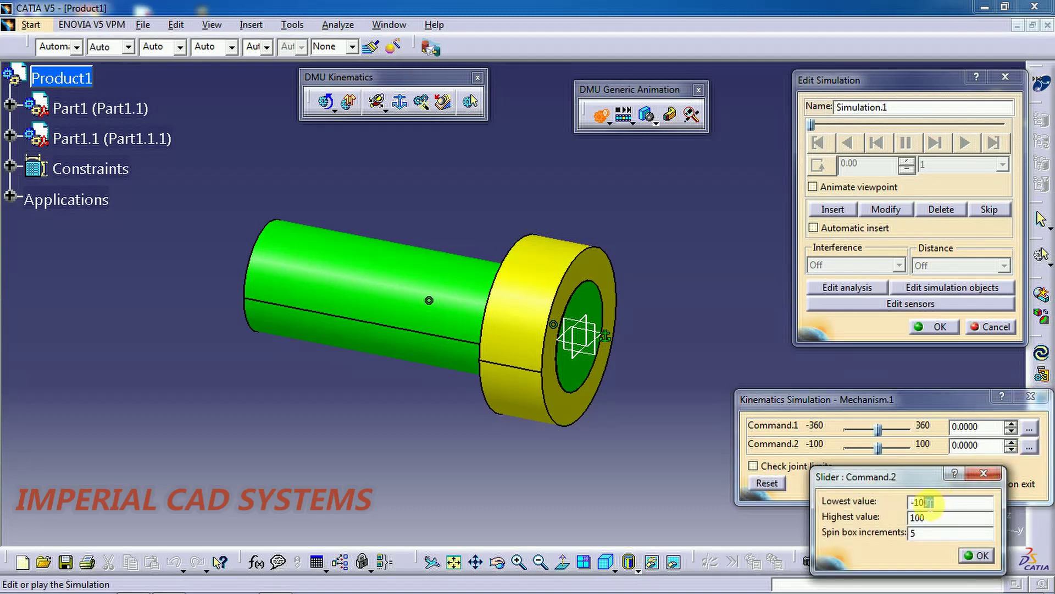
drag(920, 502, 966, 508)
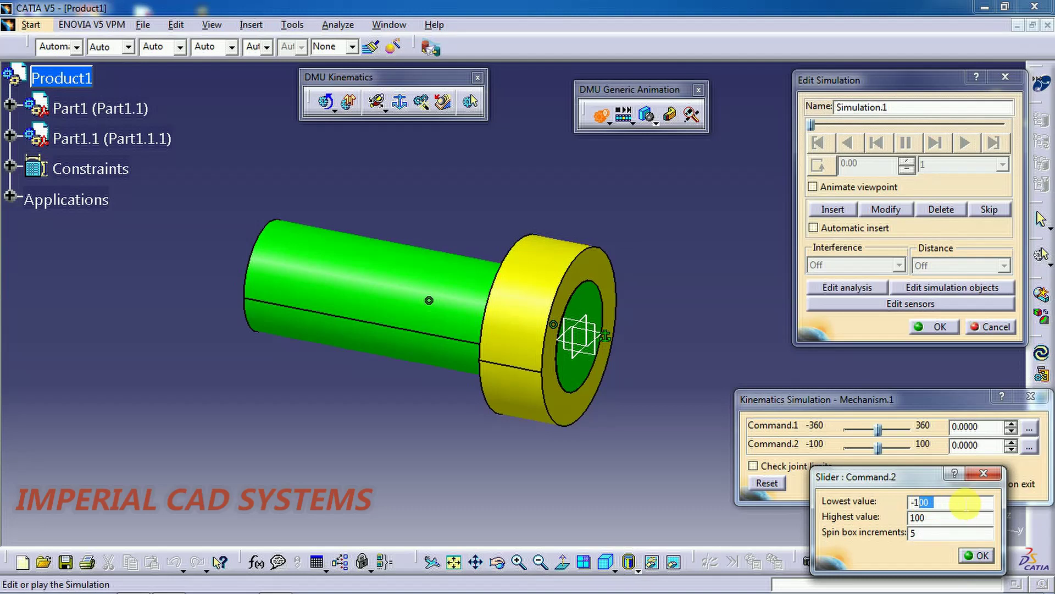
text(20)
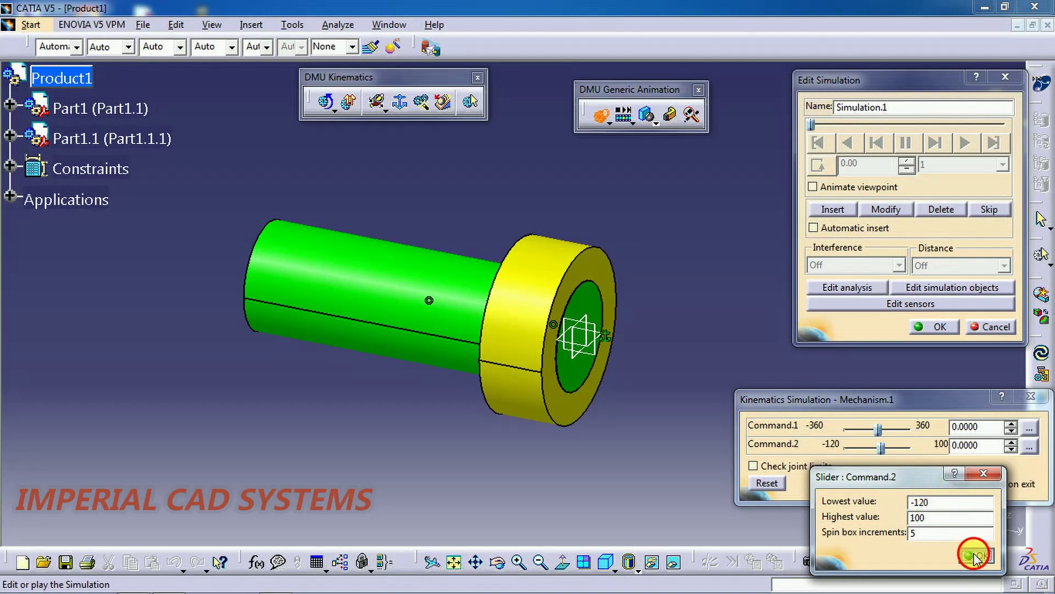
click(977, 555)
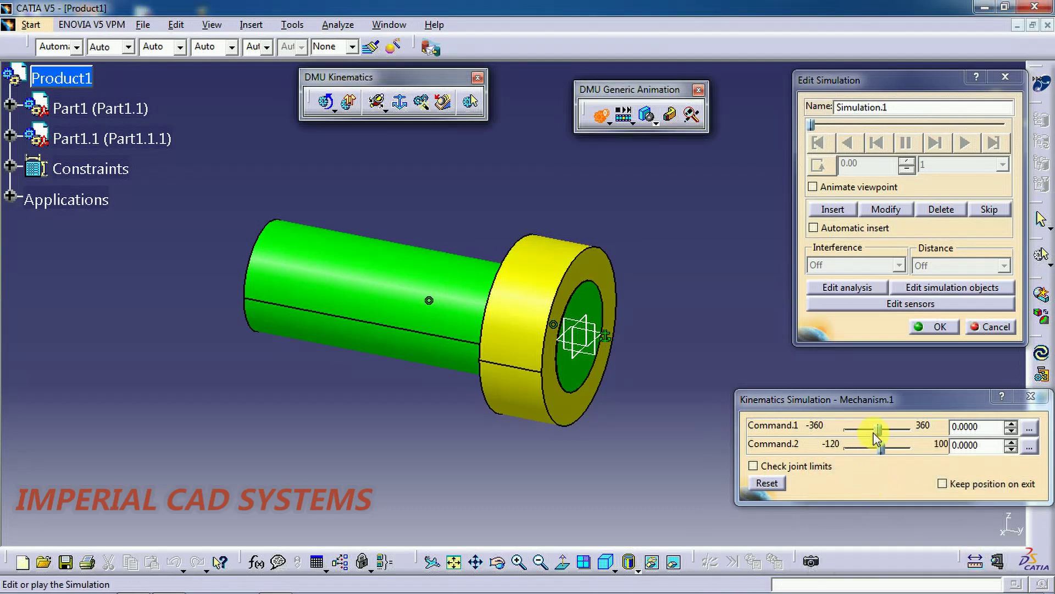
Move Command.1 to -360 and Command.2 to -120, and insert this position into the simulation
drag(877, 429, 838, 432)
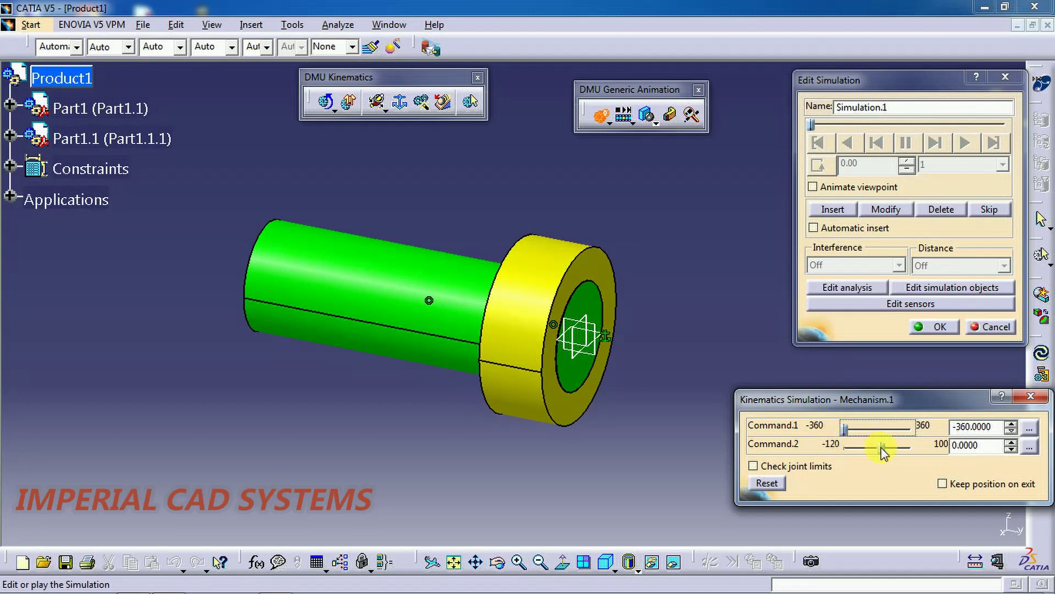
drag(881, 451, 823, 444)
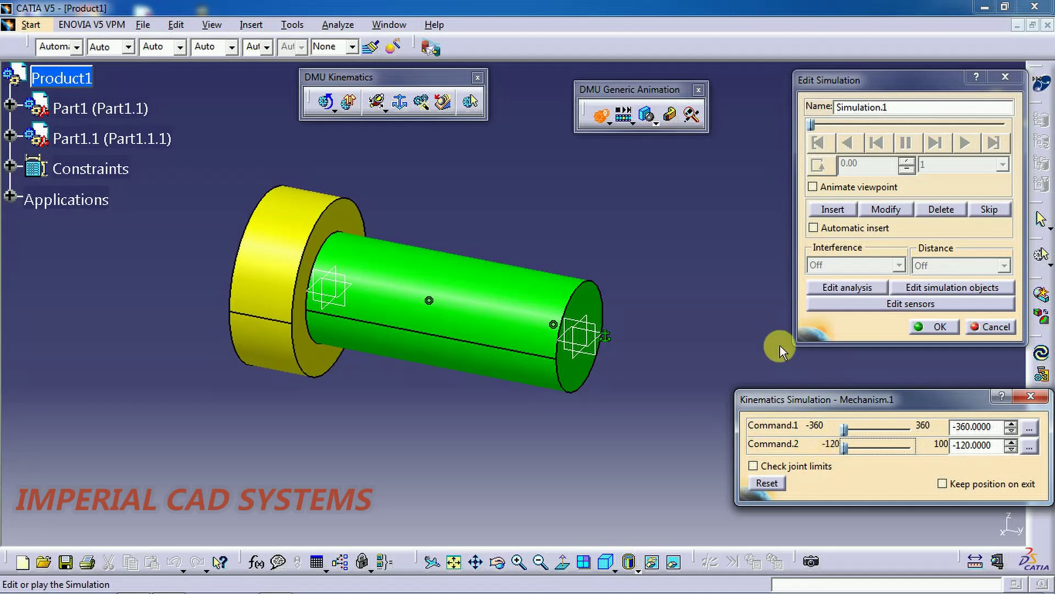
click(831, 210)
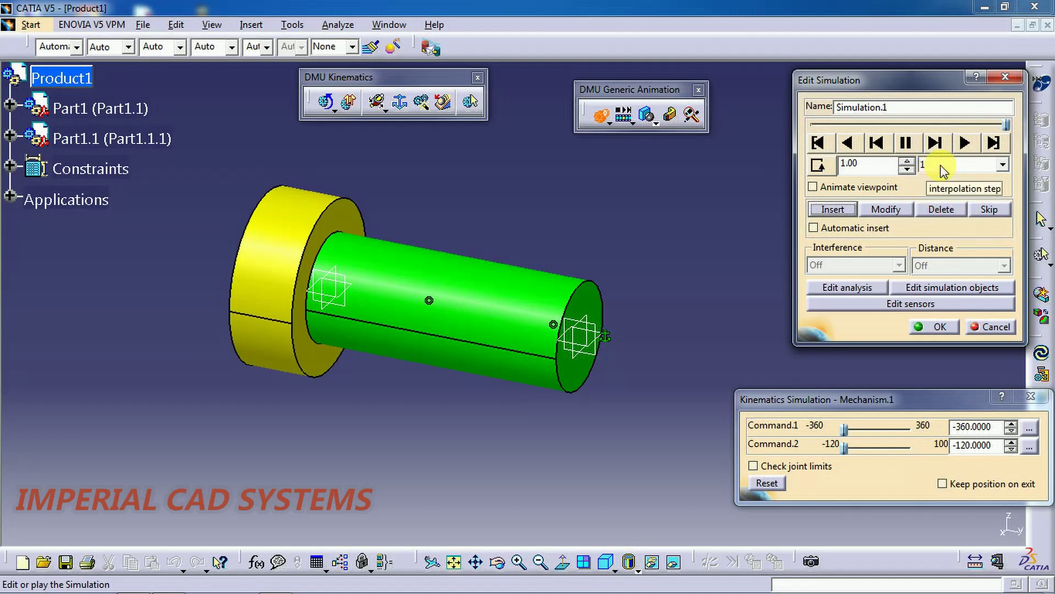
Play the recorded simulation backward and forward several times to check the ring's motion
click(852, 143)
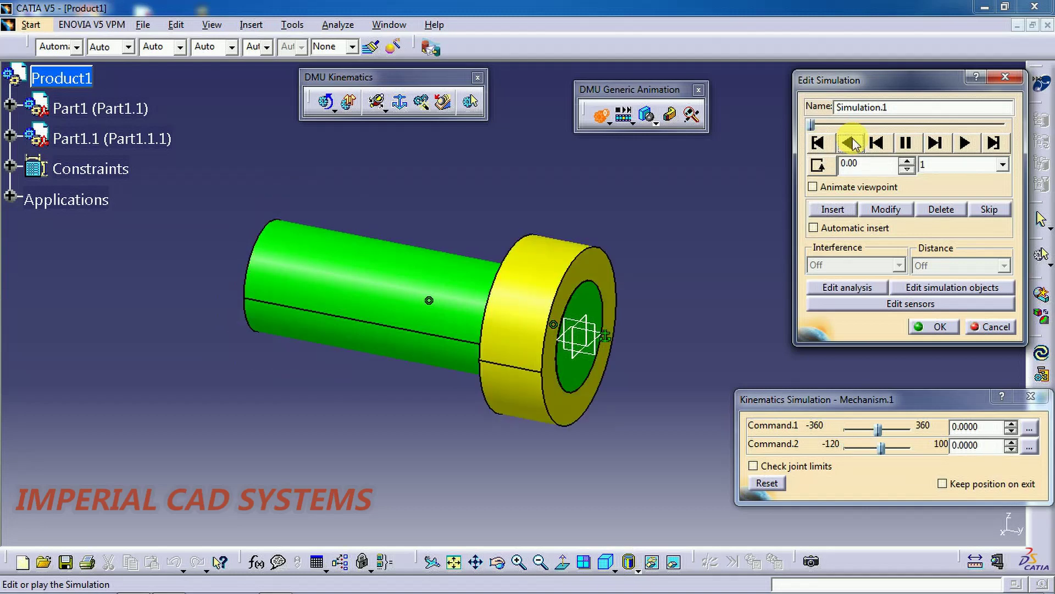
click(965, 143)
click(849, 143)
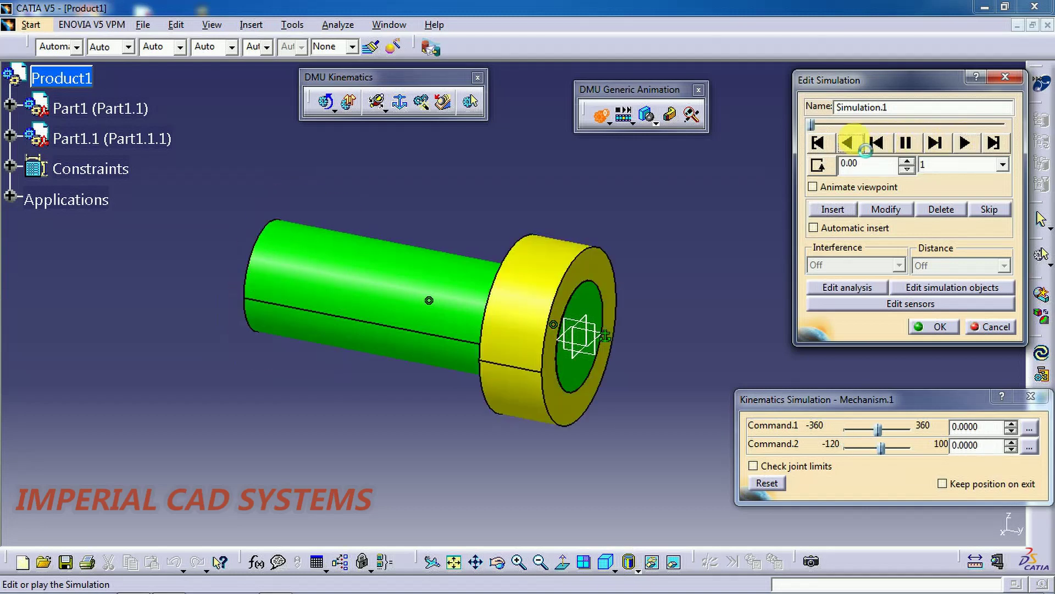
click(963, 143)
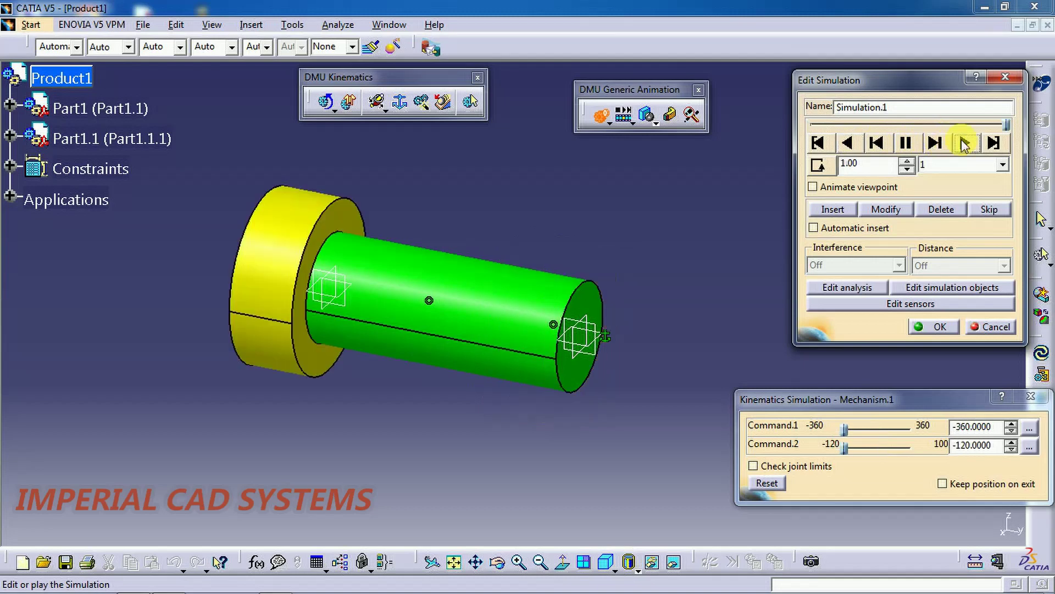
click(876, 143)
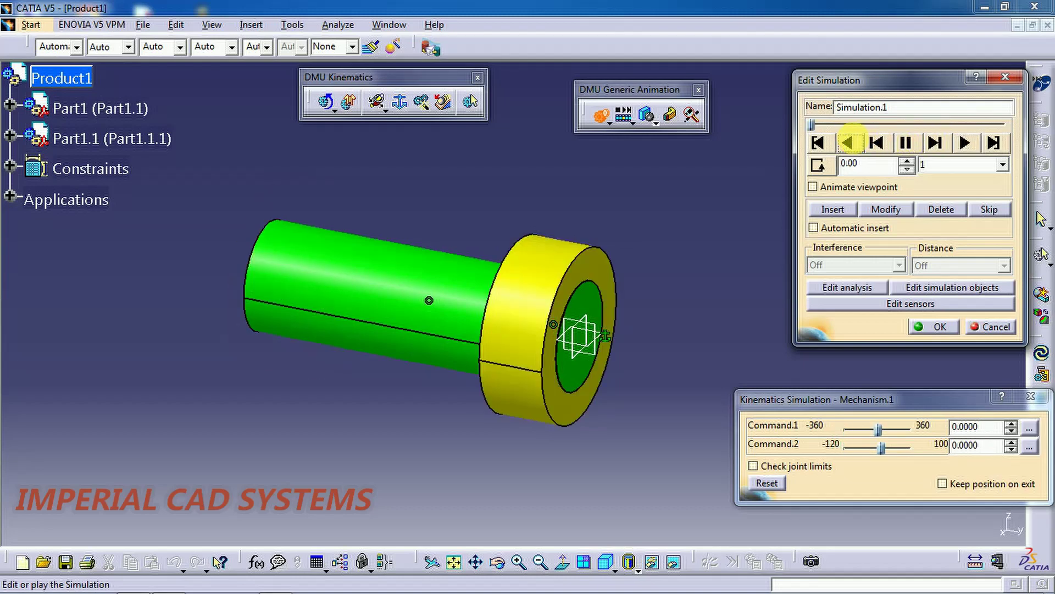
click(965, 143)
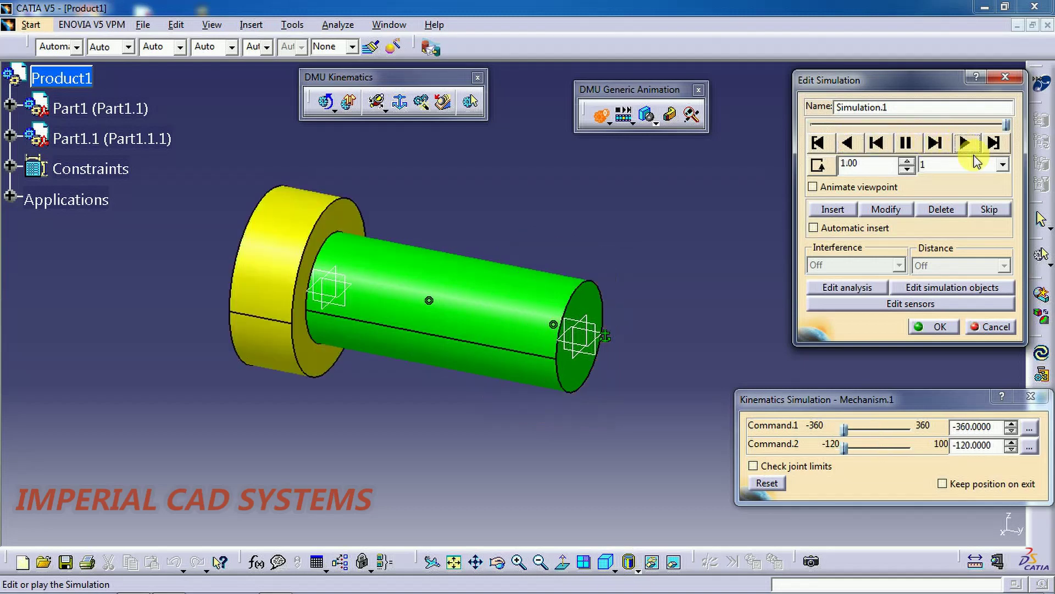
Set the interpolation step to 0.01, run the simulation backward, and play it forward in a repeating loop
click(1003, 165)
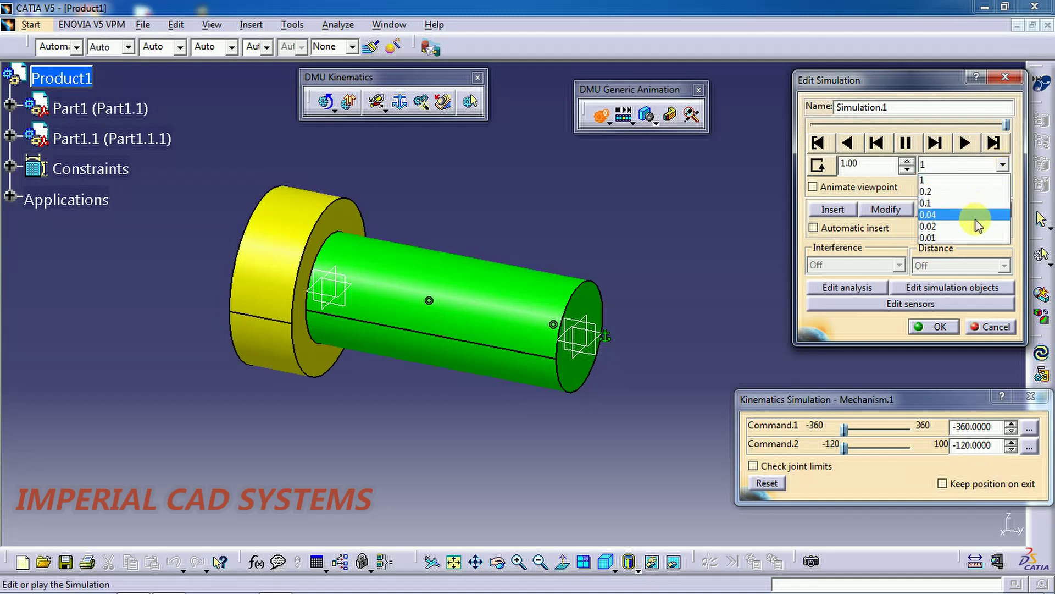
click(973, 239)
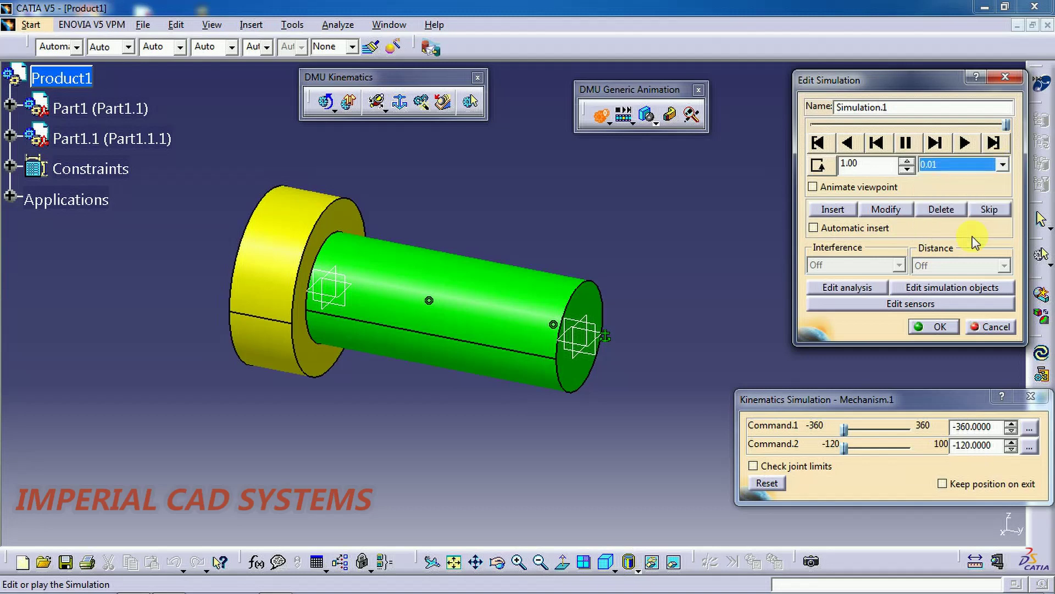
click(849, 142)
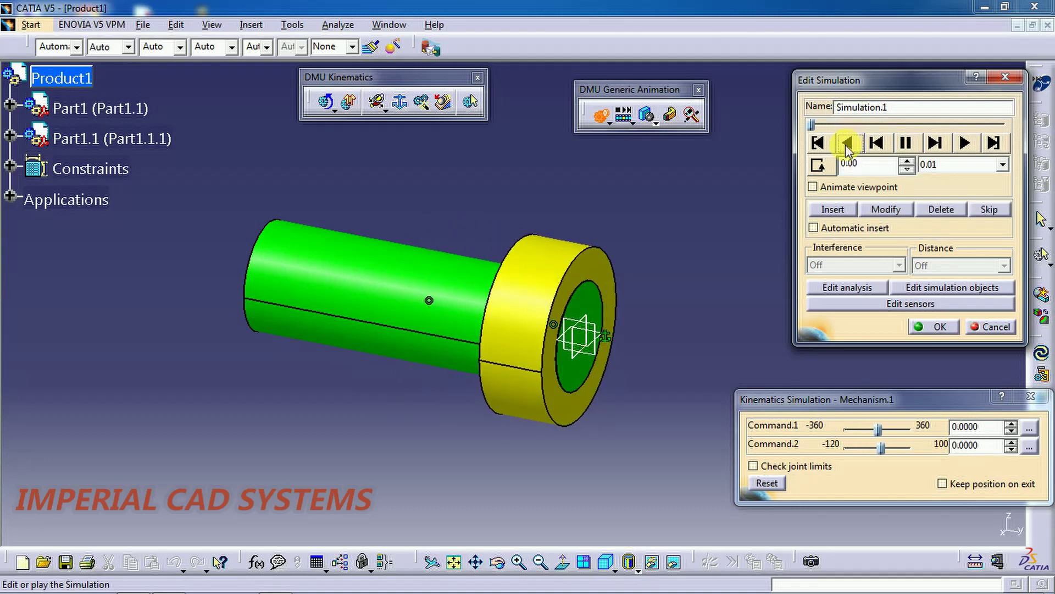
click(819, 164)
click(963, 144)
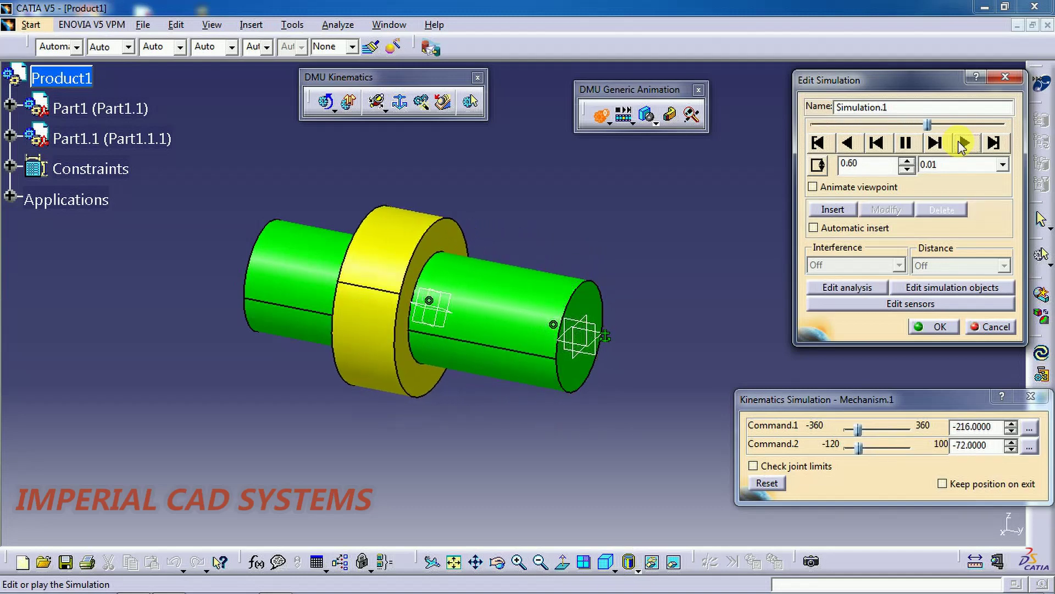
Set the interpolation step to 0.04 and switch the running simulation to the next loop mode
click(1002, 165)
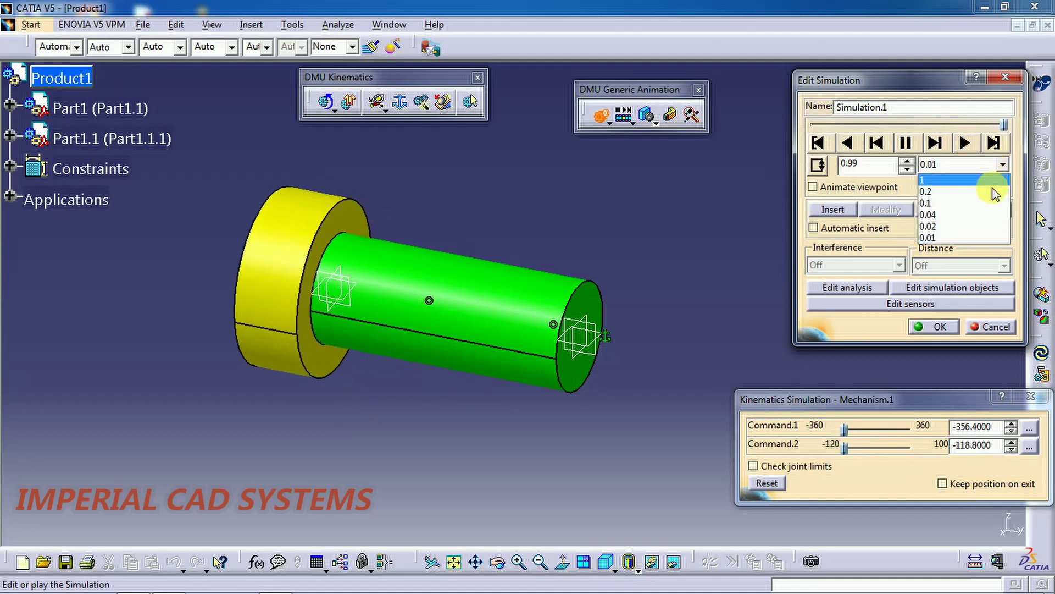
click(993, 215)
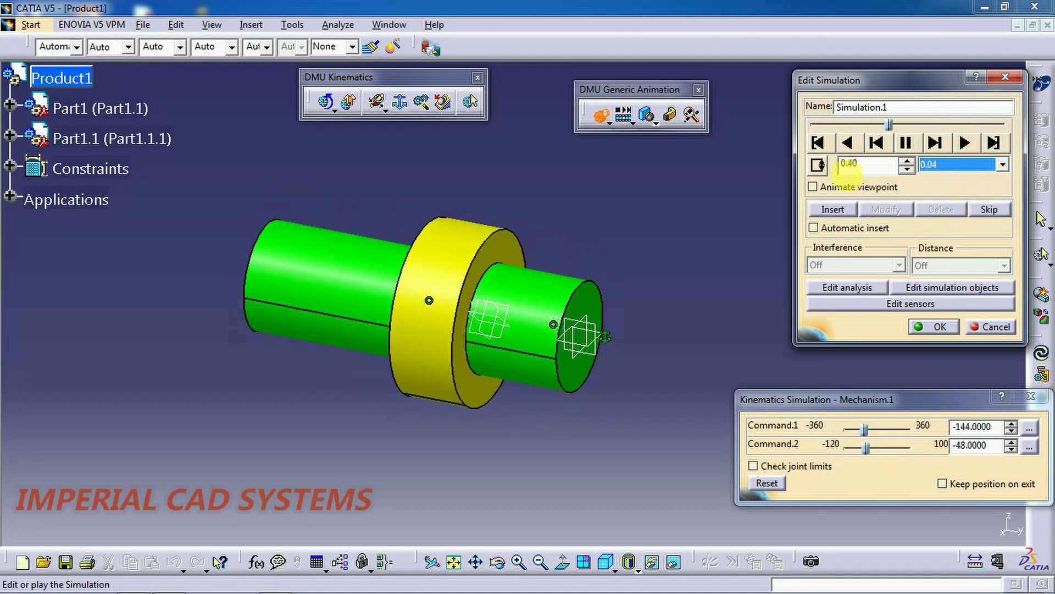
click(818, 165)
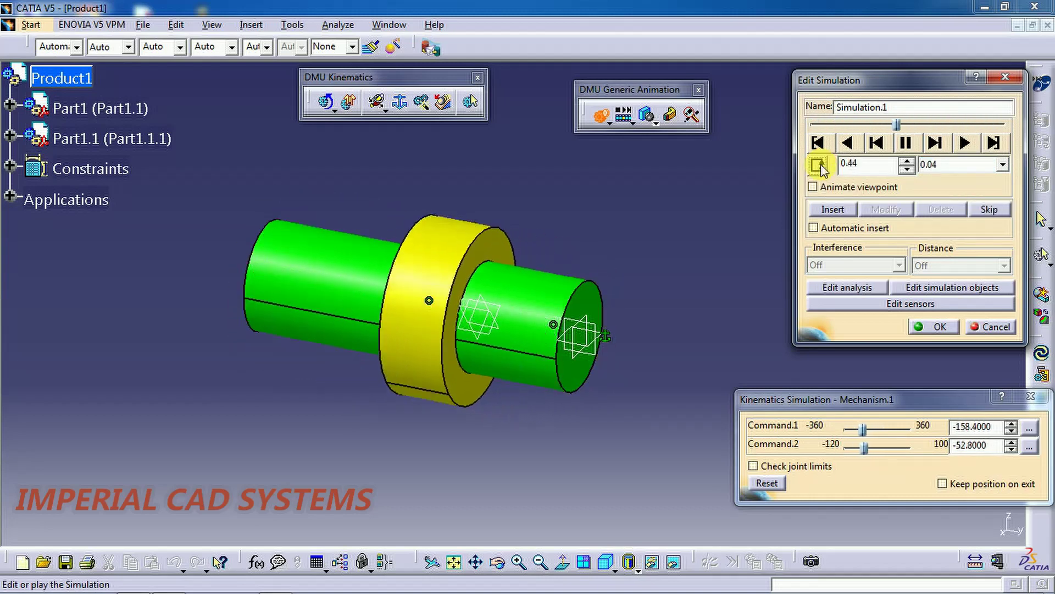
Set the interpolation step to 0.02, pause the playback, and save the simulation
click(937, 165)
click(929, 226)
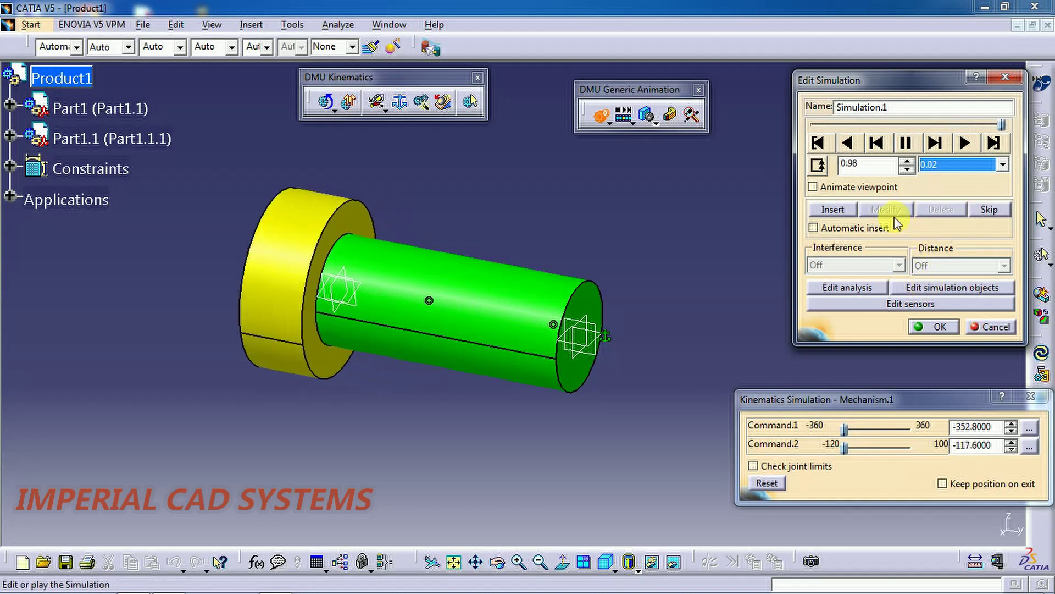
click(907, 142)
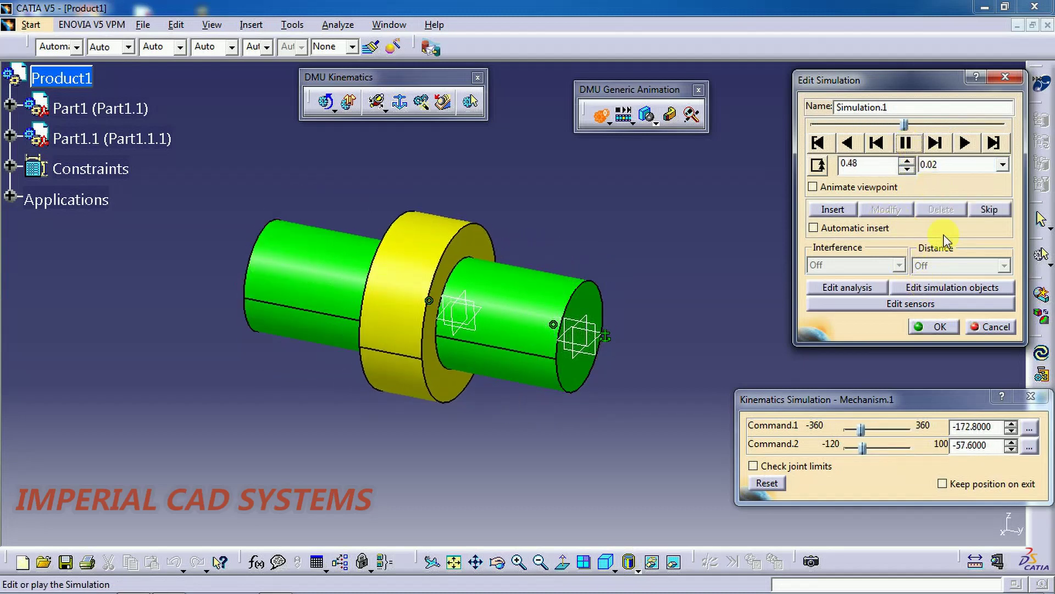
click(943, 326)
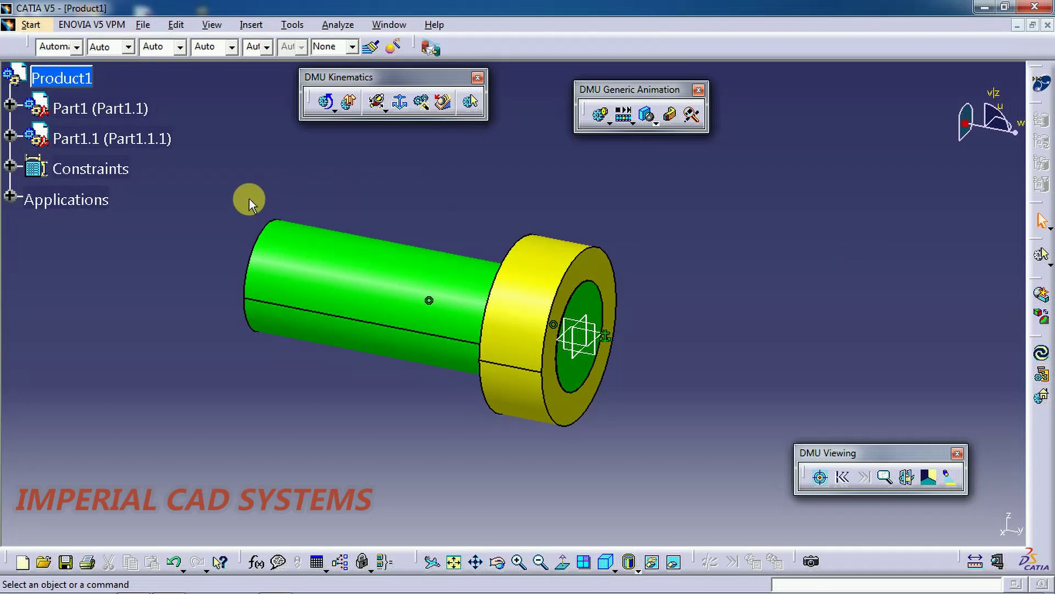
Expand the Applications branch down to the mechanism and simulation entries, and reopen Simulation.1 for editing
click(11, 195)
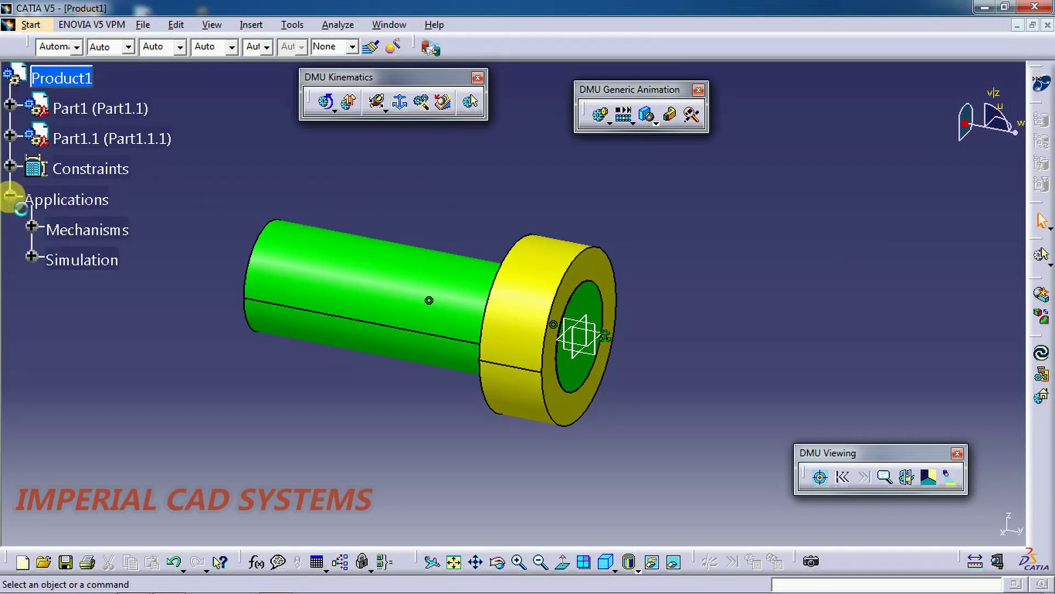
click(32, 228)
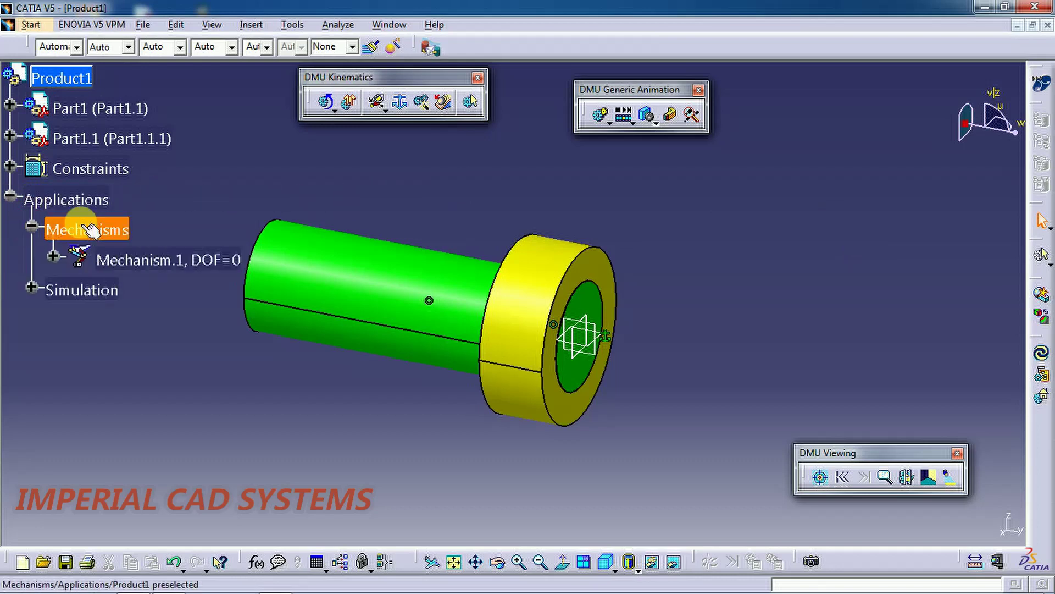
click(53, 256)
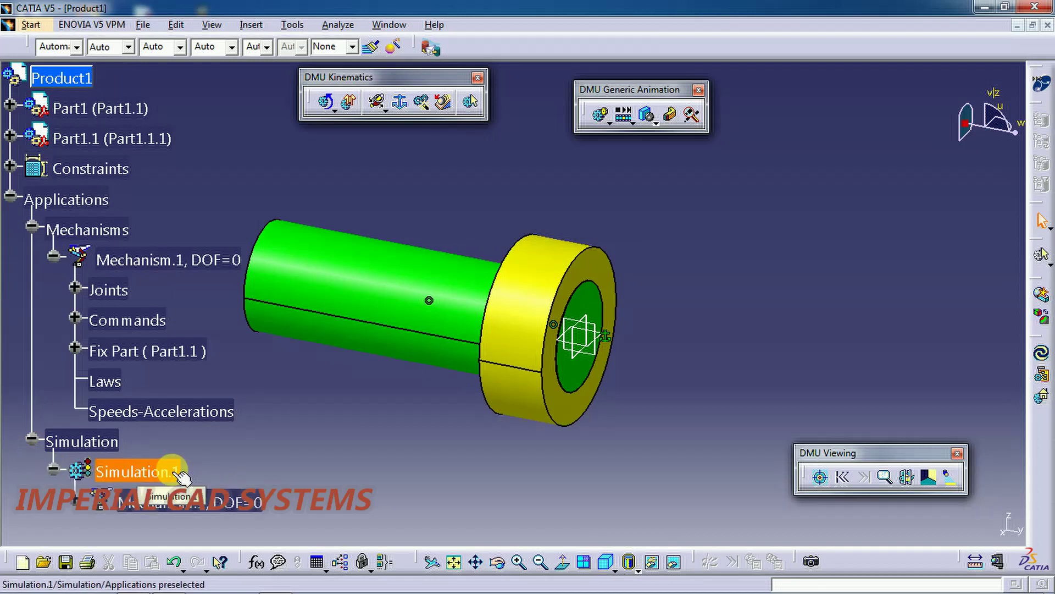
double_click(176, 472)
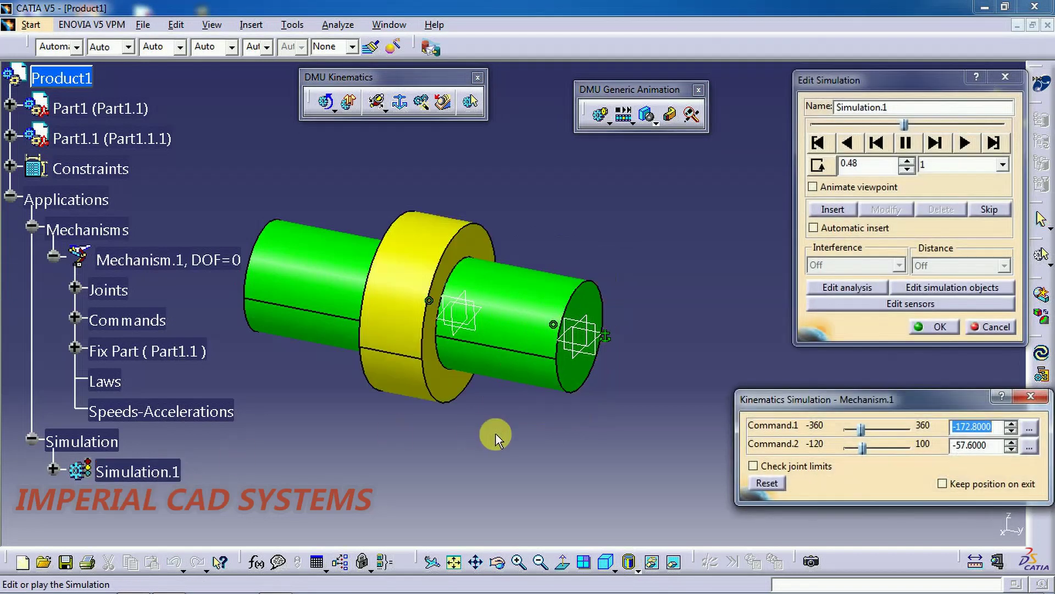
Return Simulation.1 to its start and play it in a repeating loop with an interpolation step of 0.02
click(846, 142)
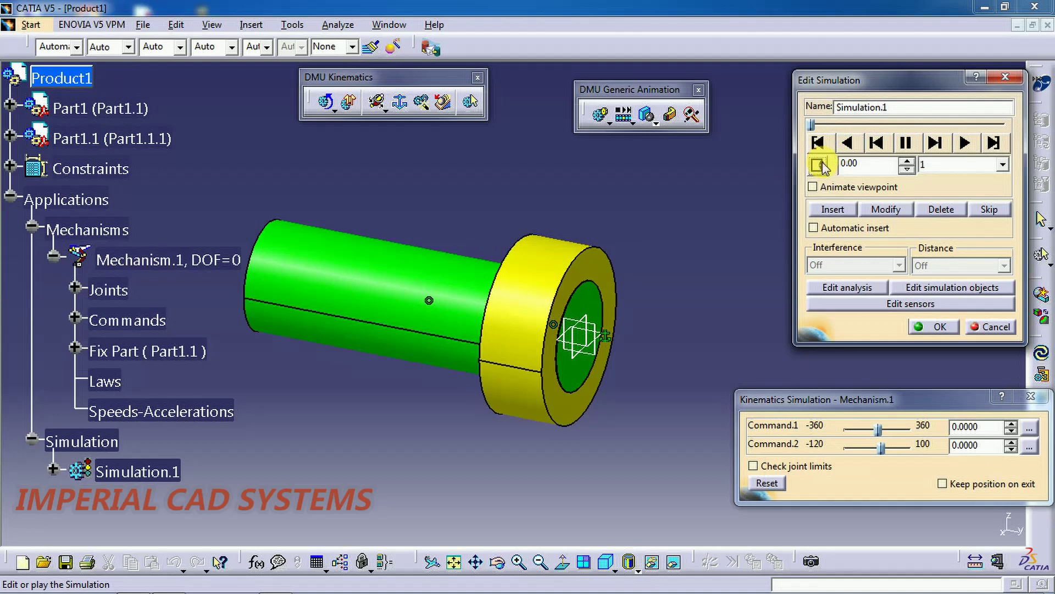
click(848, 142)
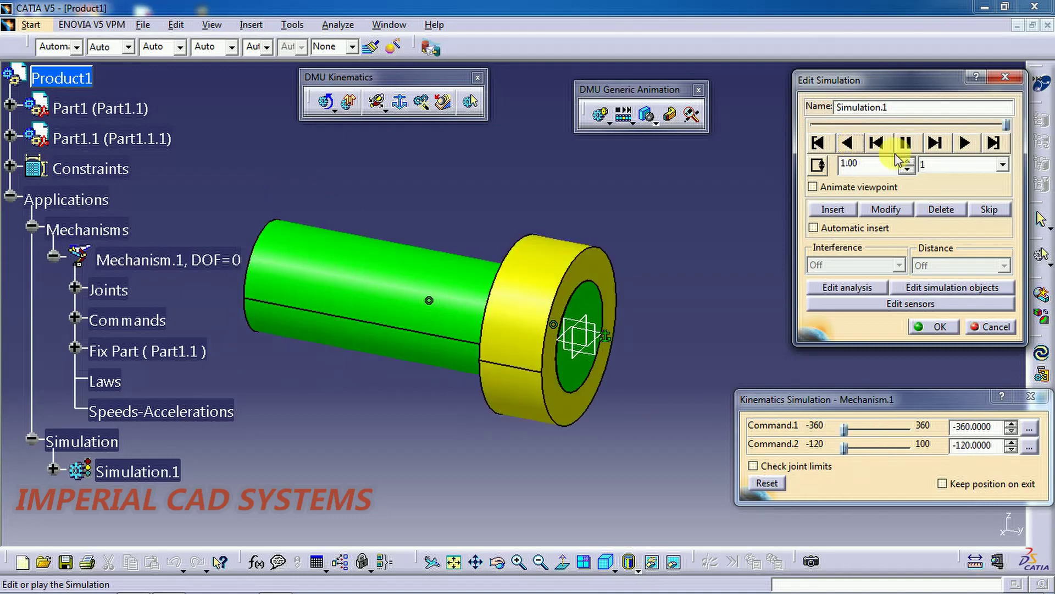
click(941, 165)
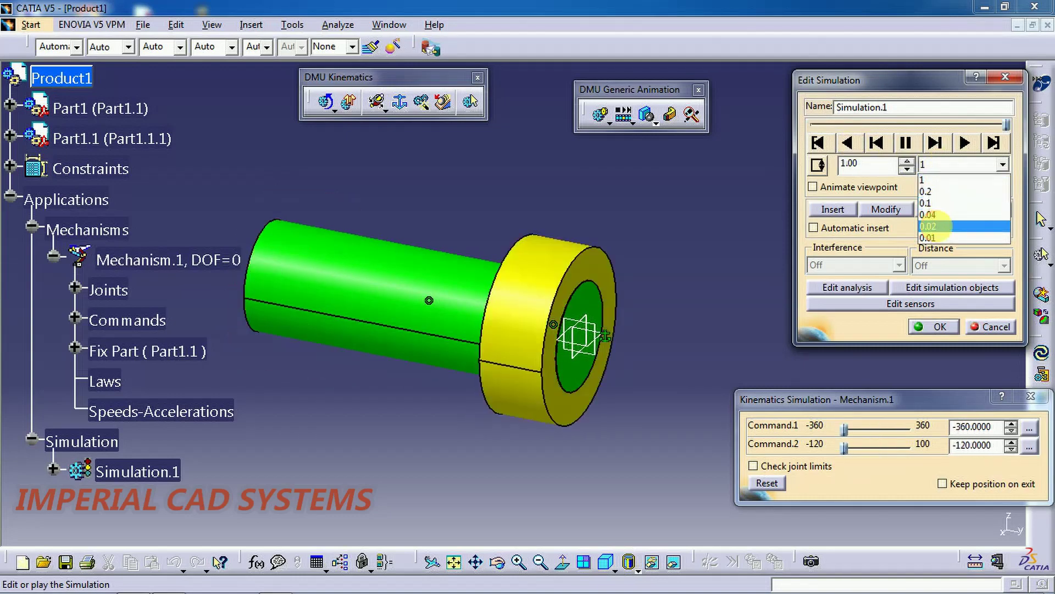
click(929, 226)
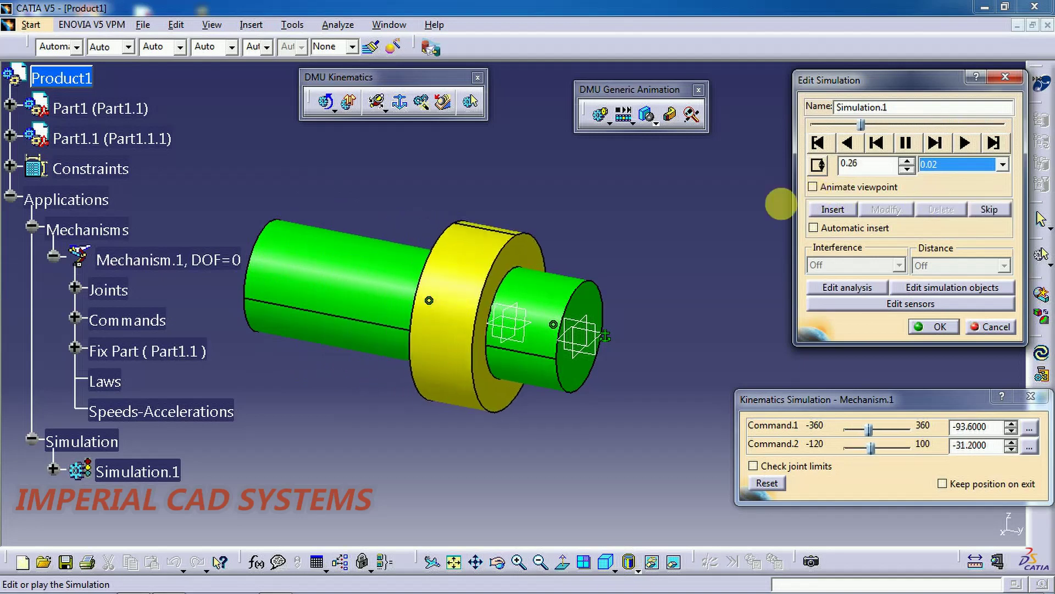